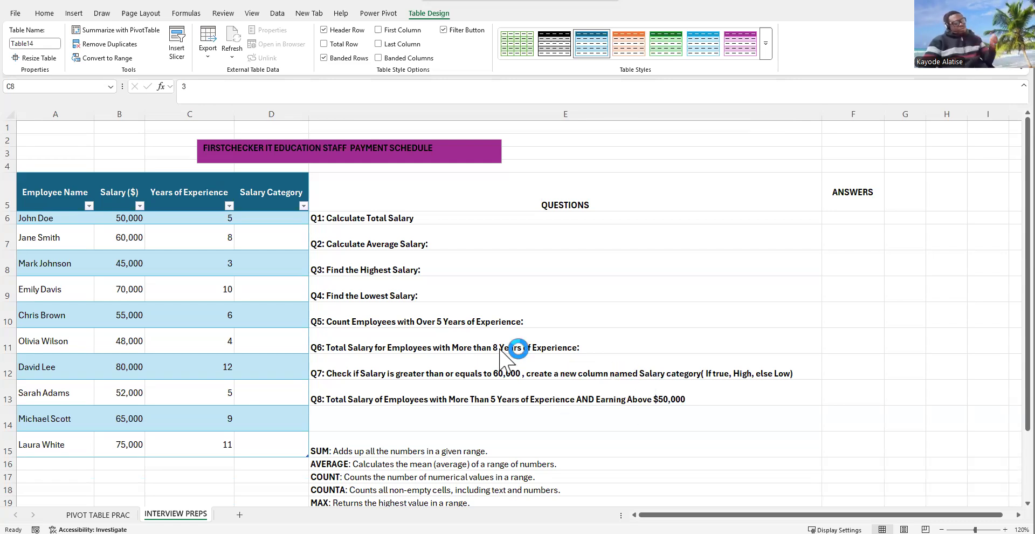
Calculate the total salary in cell F6 with a SUM of the table's Salary ($) column
{"action": "left_click", "coordinate": [330, 242]}
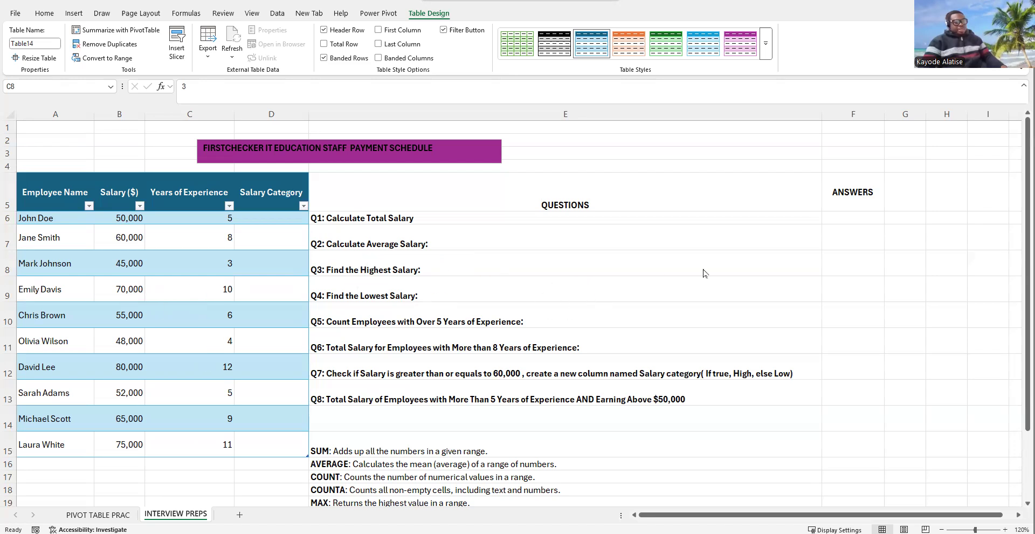
{"action": "left_click", "coordinate": [857, 216]}
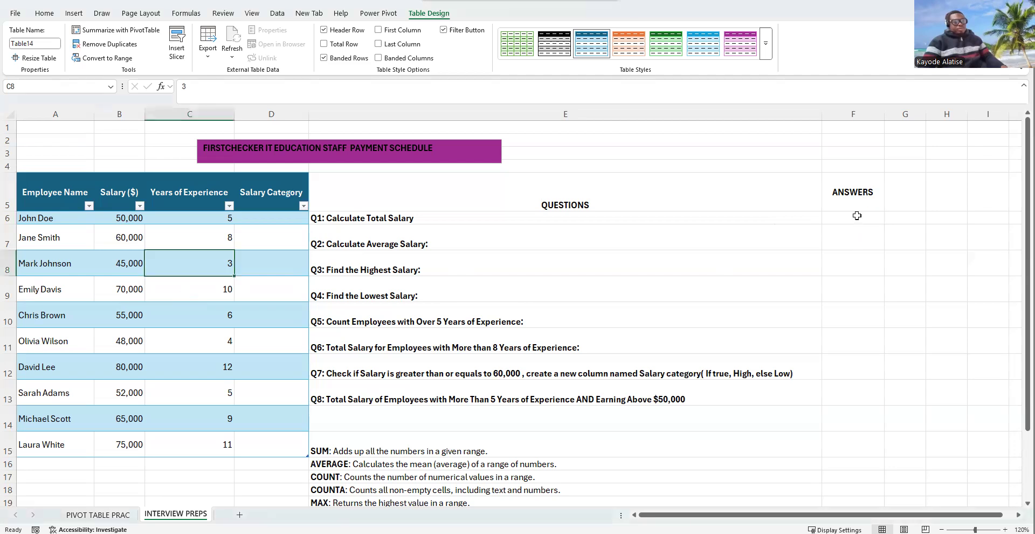
{"action": "left_click", "coordinate": [857, 215]}
{"action": "type", "text": "="}
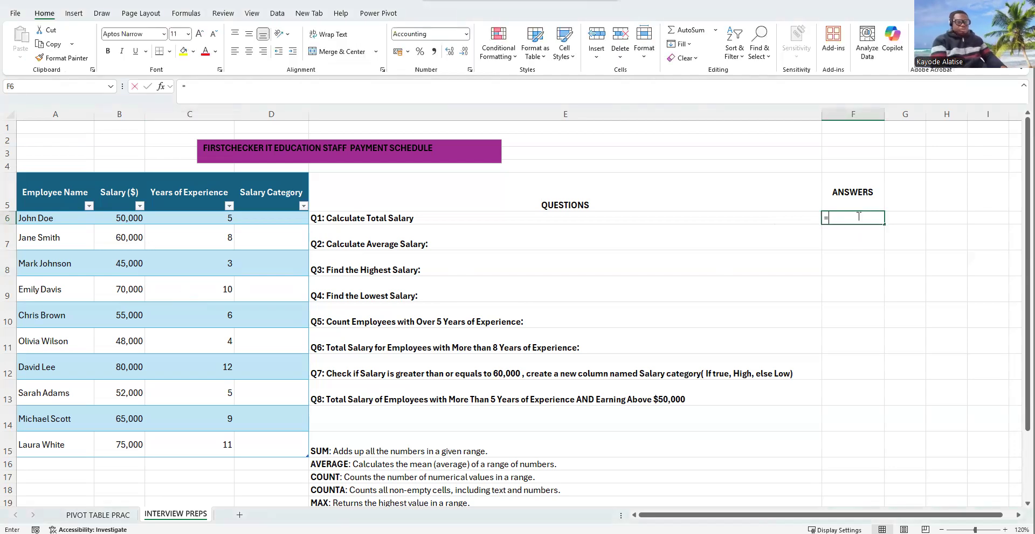
{"action": "type", "text": "sun"}
{"action": "key", "text": "BackSpace"}
{"action": "key", "text": "BackSpace"}
{"action": "key", "text": "BackSpace"}
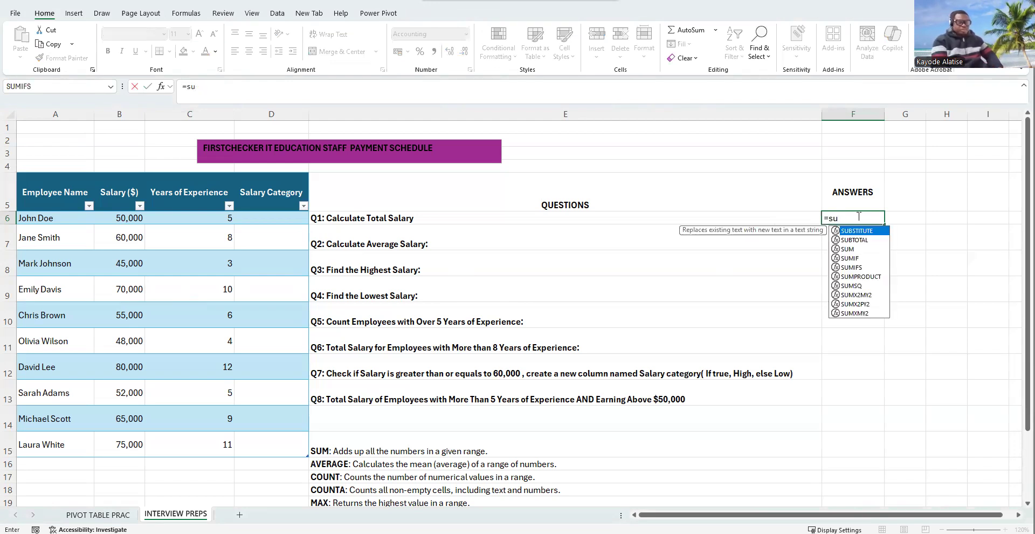
{"action": "type", "text": "sum"}
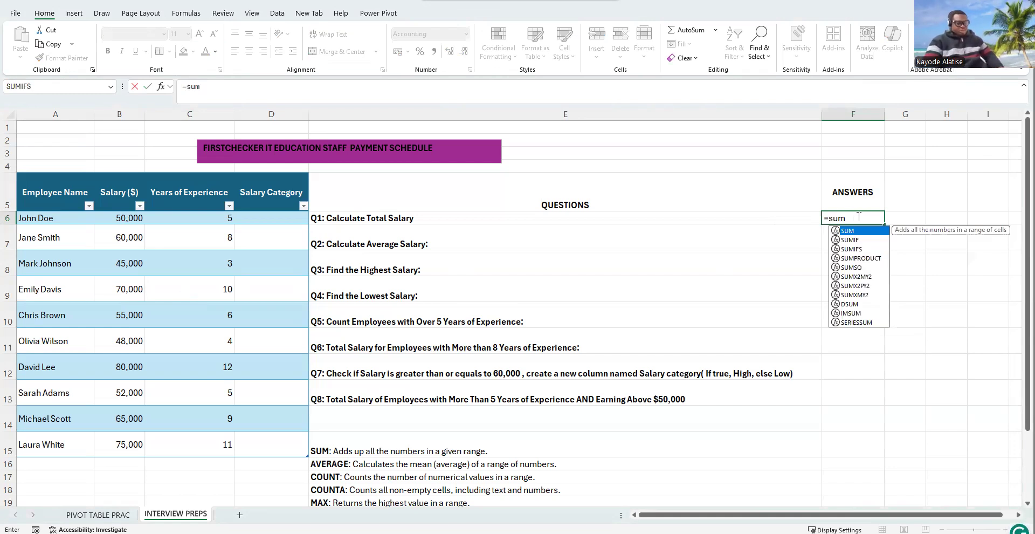
{"action": "key", "text": "BackSpace"}
{"action": "key", "text": "BackSpace"}
{"action": "key", "text": "BackSpace"}
{"action": "type", "text": "S"}
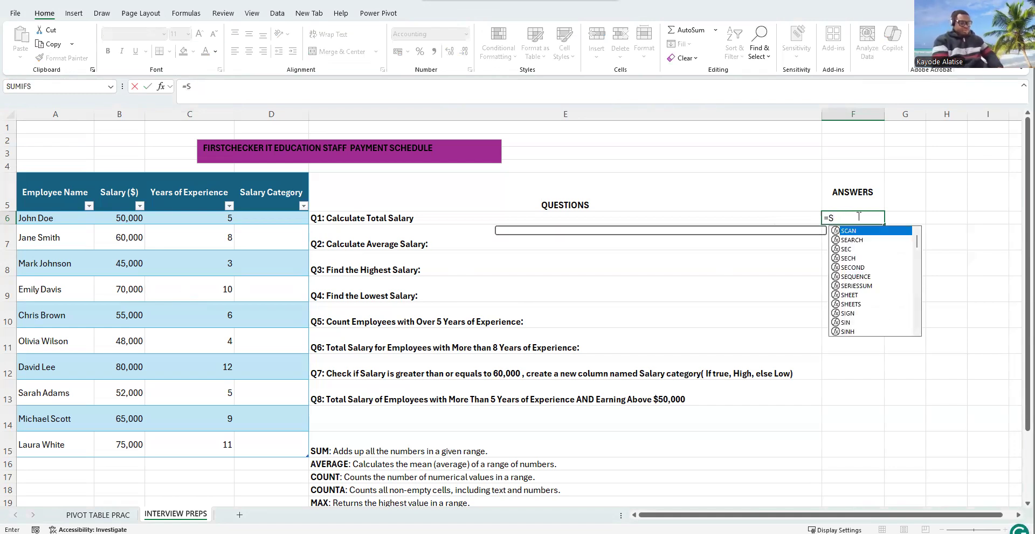
{"action": "type", "text": "UM("}
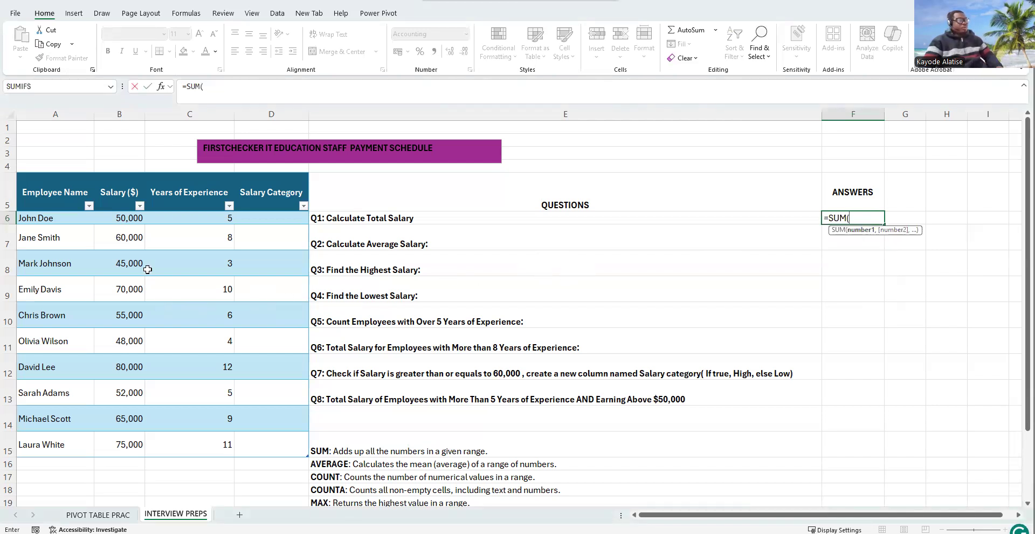
{"action": "left_click_drag", "start_coordinate": [126, 218], "coordinate": [118, 444]}
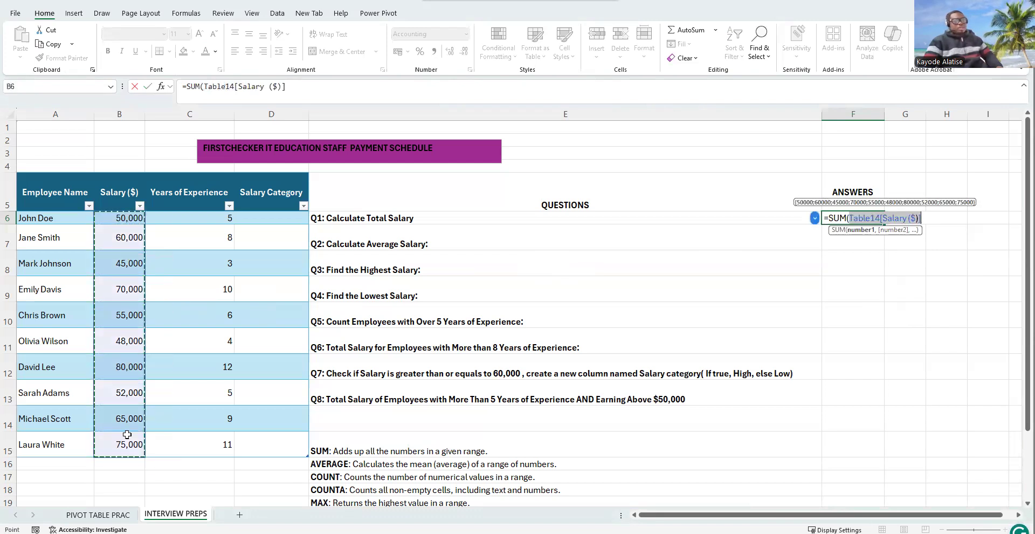
{"action": "key", "text": "Return"}
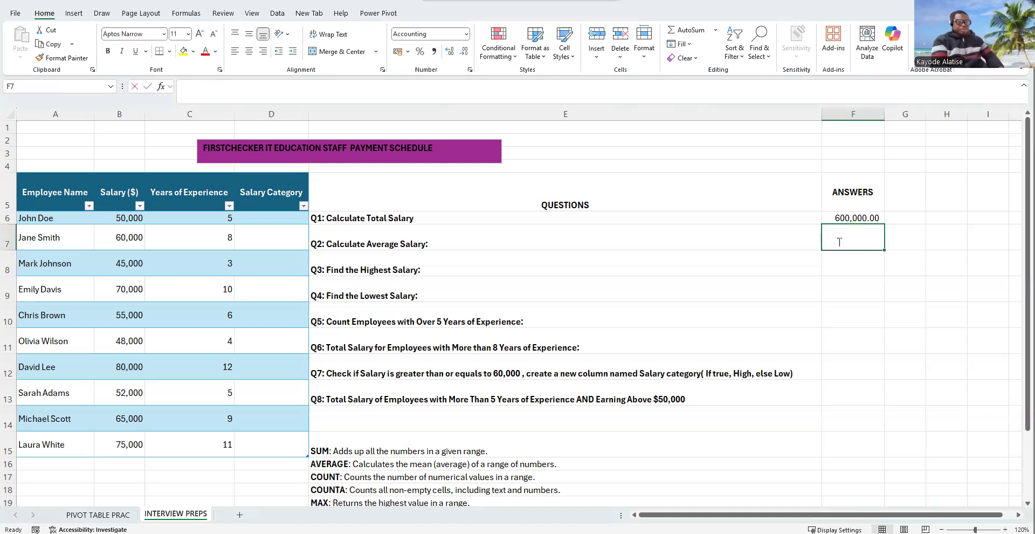
Calculate the average salary in cell F7 with AVERAGE over the table's Salary ($) column
{"action": "type", "text": "=AV"}
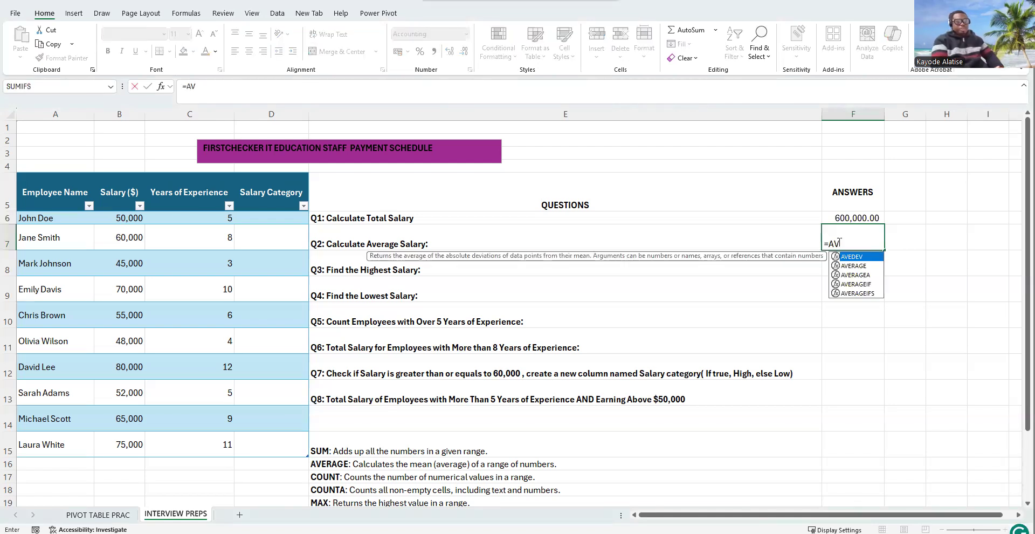
{"action": "double_click", "coordinate": [866, 265]}
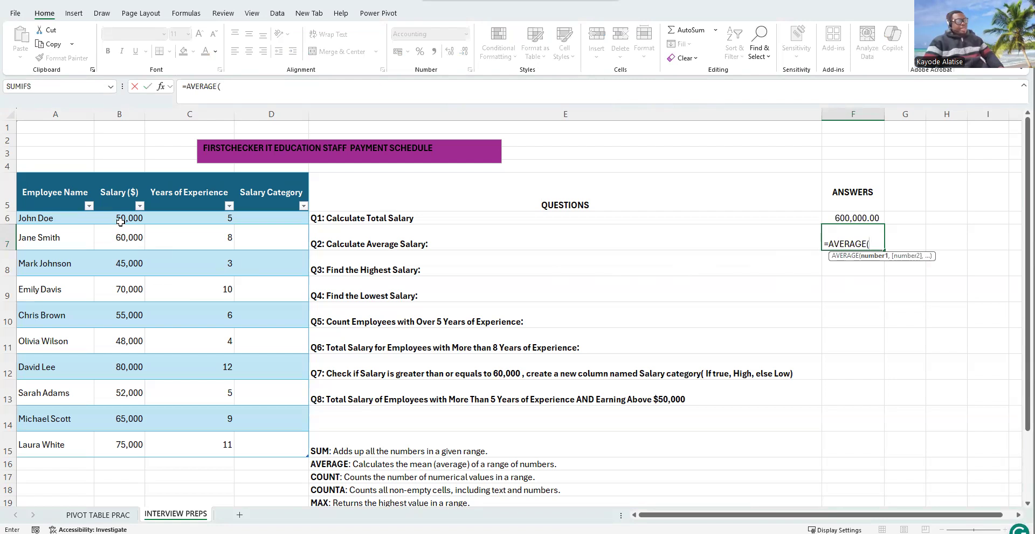
{"action": "left_click_drag", "start_coordinate": [123, 216], "coordinate": [121, 437]}
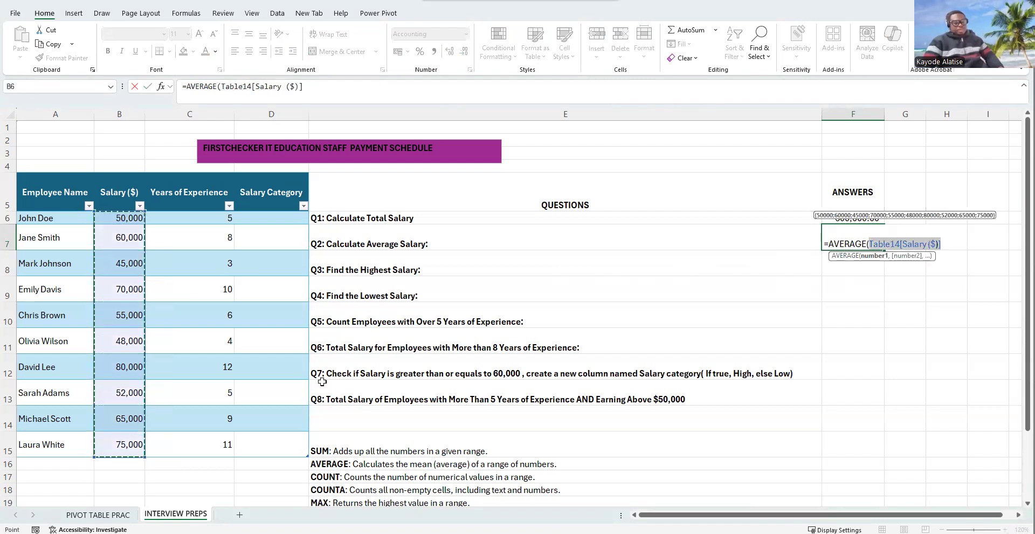
{"action": "key", "text": "Return"}
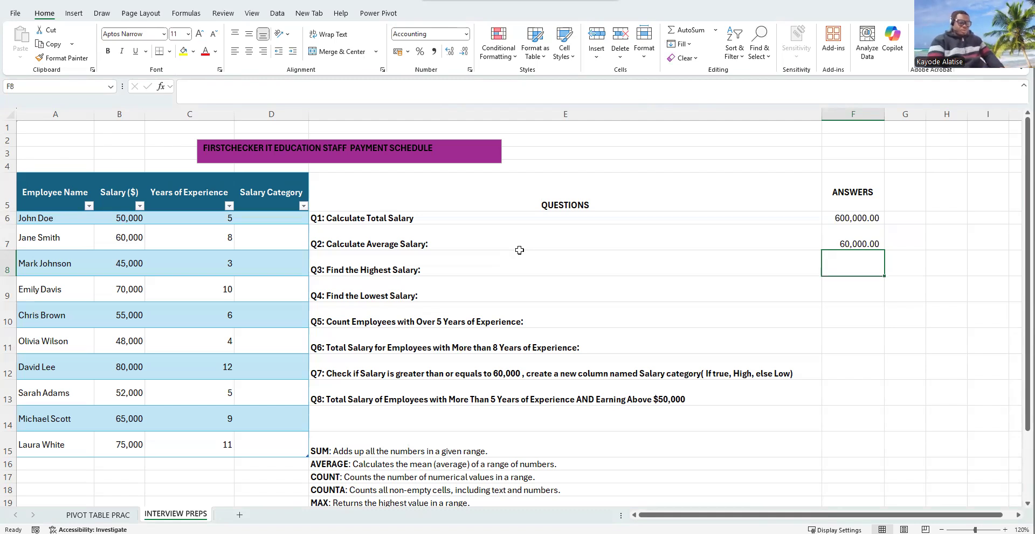
Find the highest salary in cell F8 with MAX over the table's Salary ($) column
{"action": "type", "text": "="}
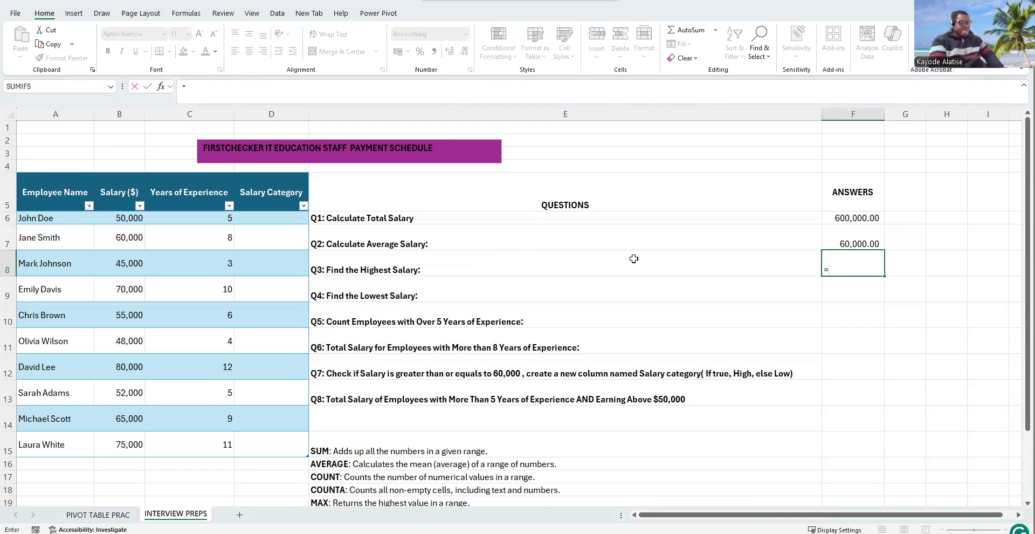
{"action": "type", "text": "MAX"}
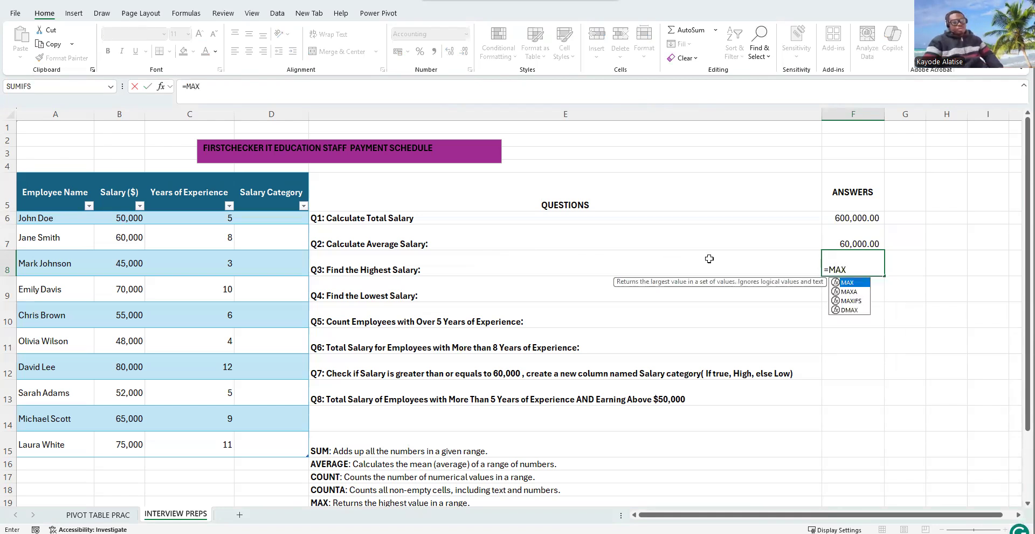
{"action": "double_click", "coordinate": [845, 282]}
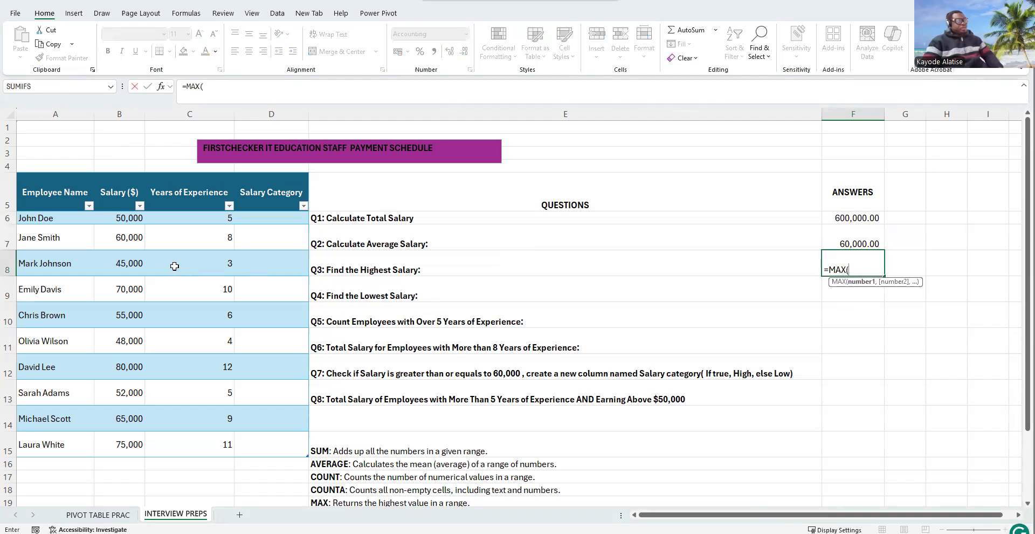
{"action": "left_click_drag", "start_coordinate": [136, 222], "coordinate": [124, 436]}
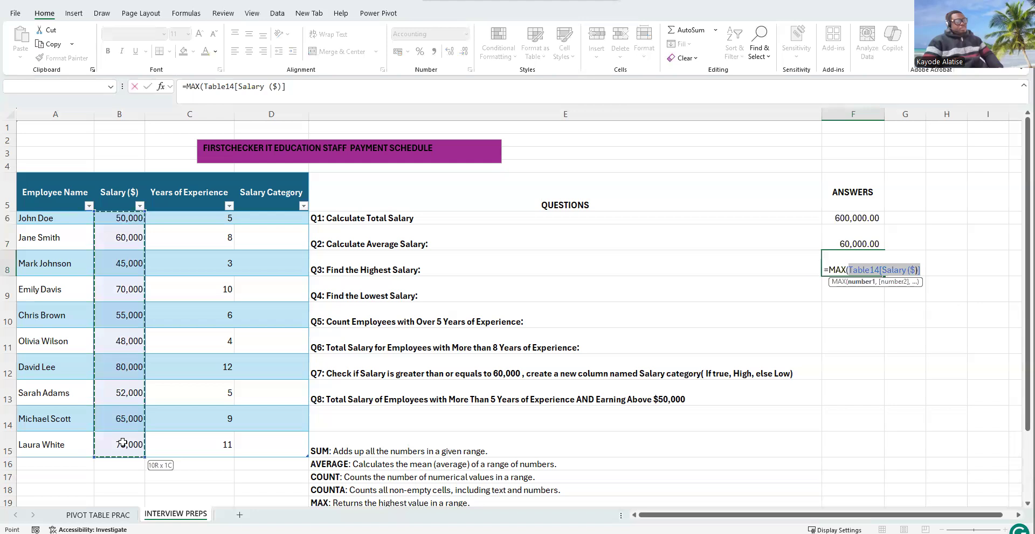
{"action": "key", "text": "Return"}
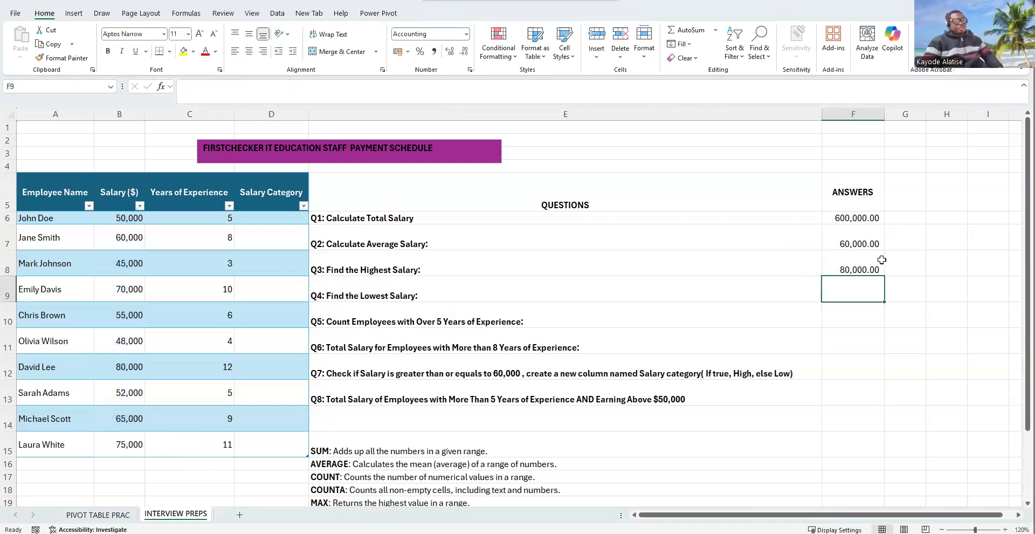
Find the lowest salary in cell F9 with MIN over the table's Salary ($) column
{"action": "left_click_drag", "start_coordinate": [112, 218], "coordinate": [113, 441]}
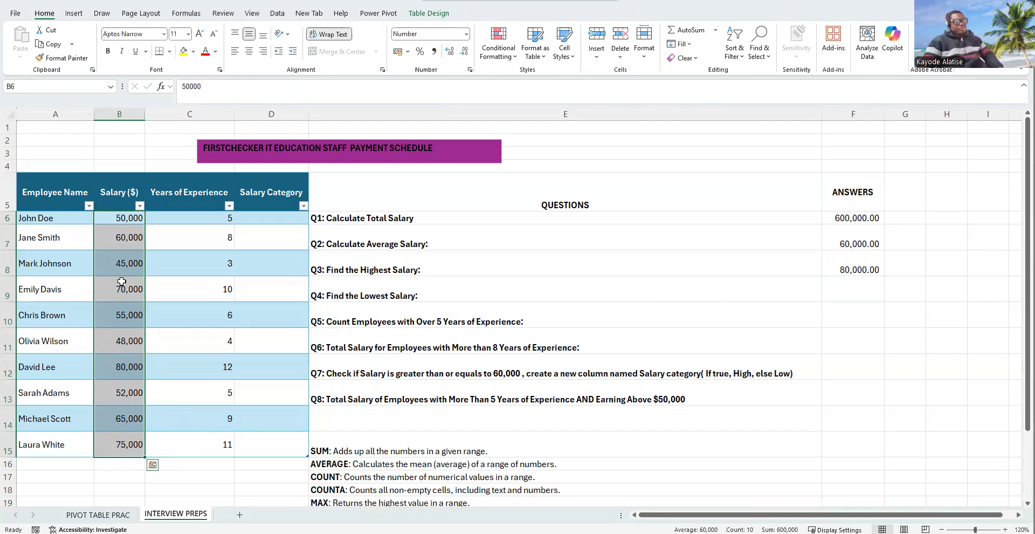
{"action": "left_click", "coordinate": [835, 285]}
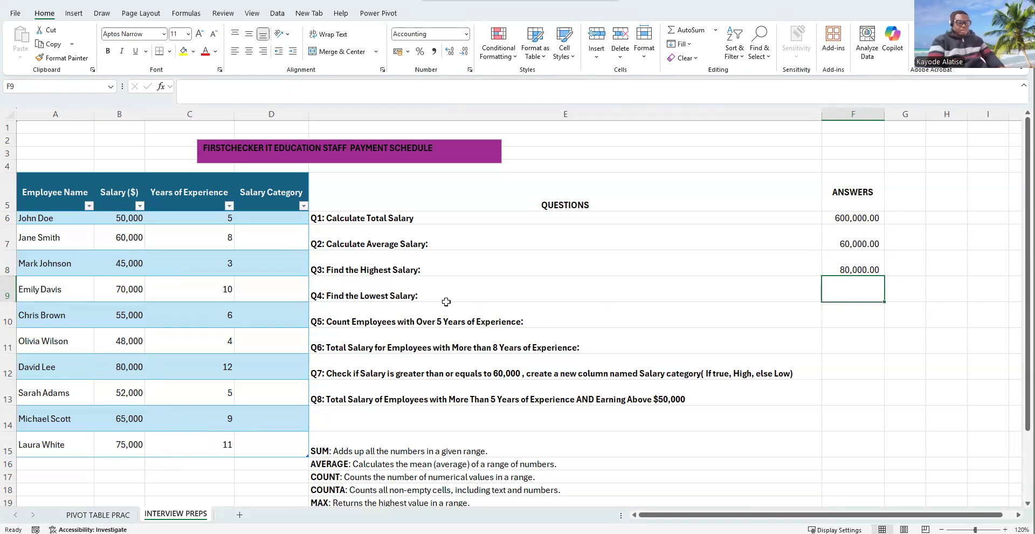
{"action": "type", "text": "="}
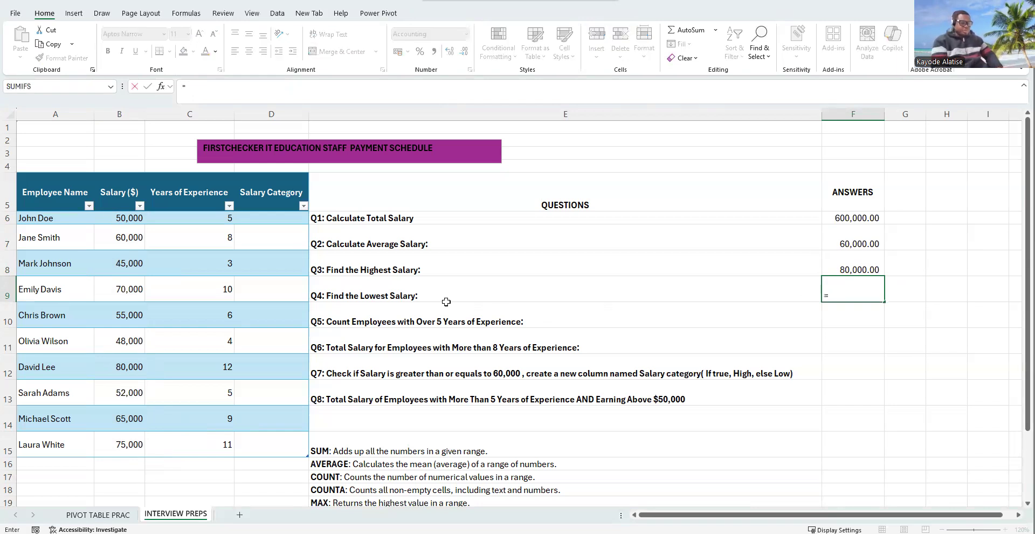
{"action": "type", "text": "MIN"}
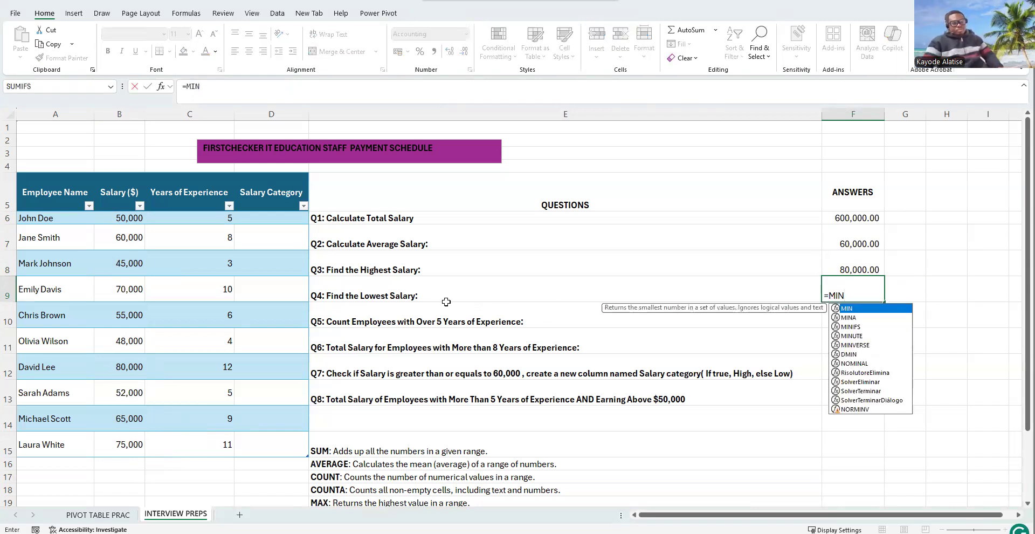
{"action": "type", "text": "("}
{"action": "left_click_drag", "start_coordinate": [117, 216], "coordinate": [118, 444]}
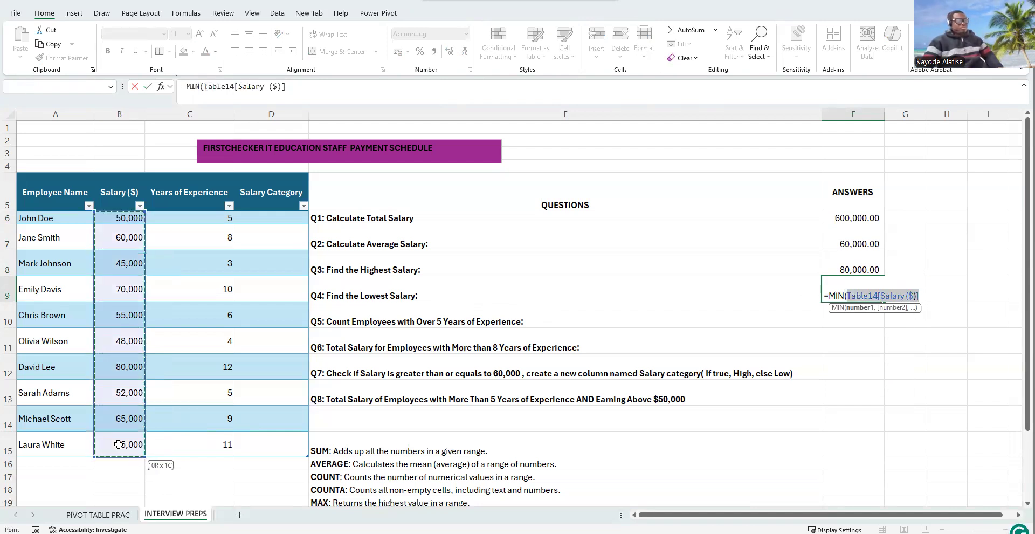
{"action": "key", "text": "Return"}
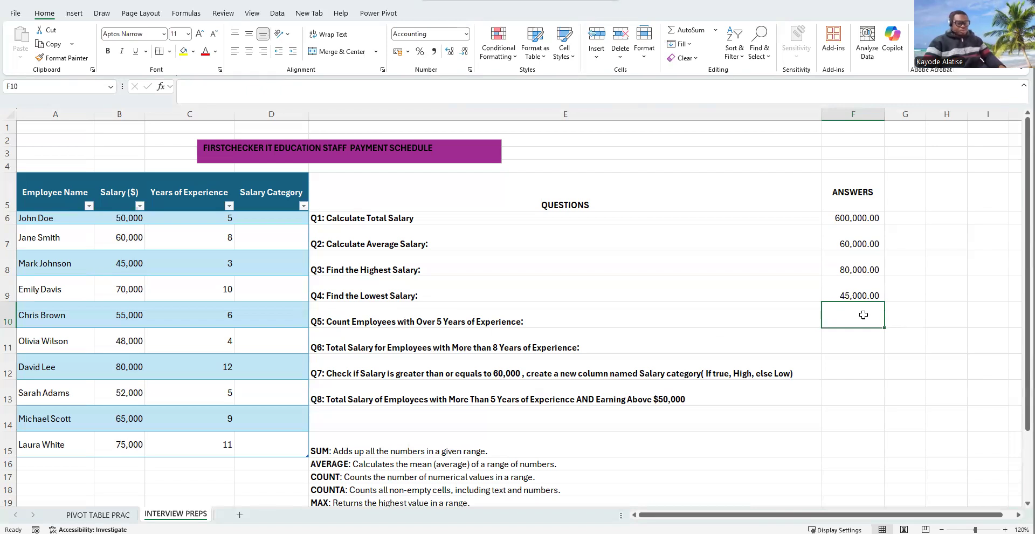
Count the employees with over 5 years of experience in cell F10 using COUNTIF on the Years of Experience column with criteria >5
{"action": "type", "text": "="}
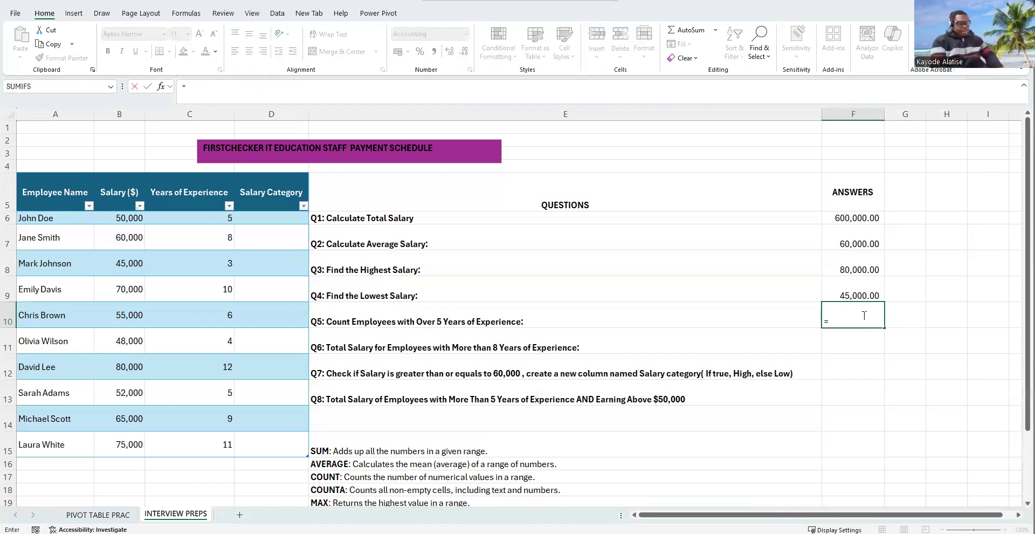
{"action": "type", "text": "COUN"}
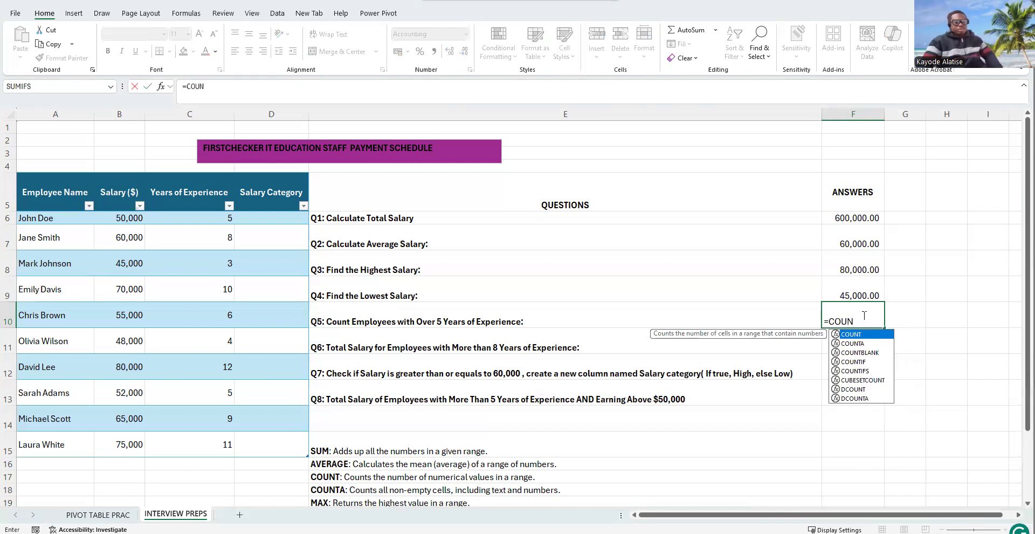
{"action": "double_click", "coordinate": [864, 361]}
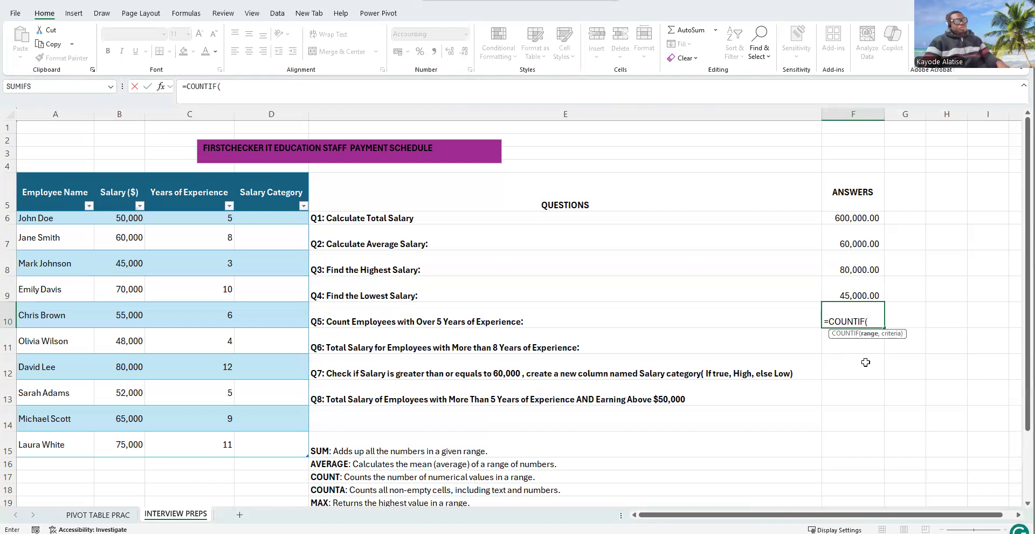
{"action": "left_click", "coordinate": [164, 89]}
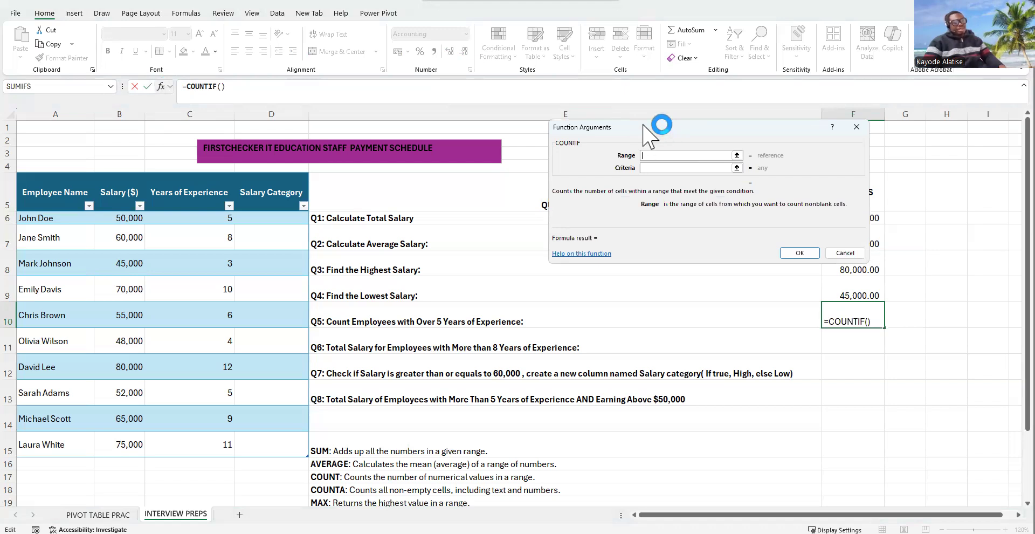
{"action": "left_click_drag", "start_coordinate": [643, 127], "coordinate": [610, 102]}
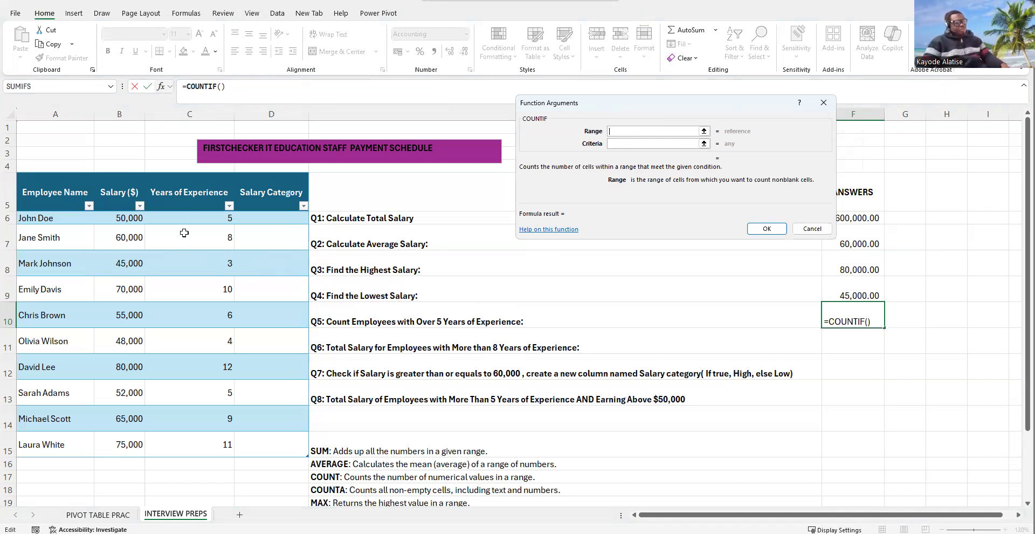
{"action": "left_click_drag", "start_coordinate": [199, 218], "coordinate": [206, 437]}
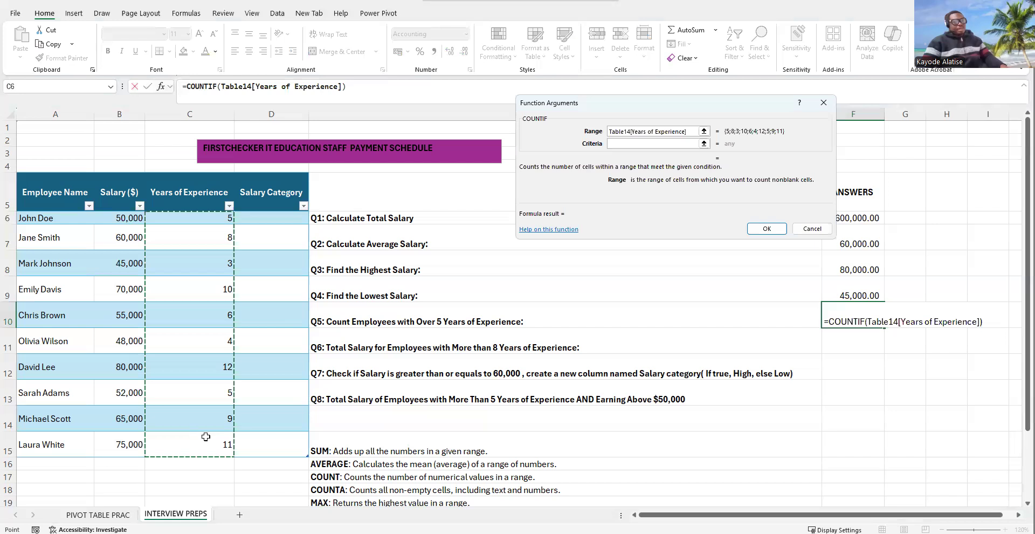
{"action": "key", "text": "Tab"}
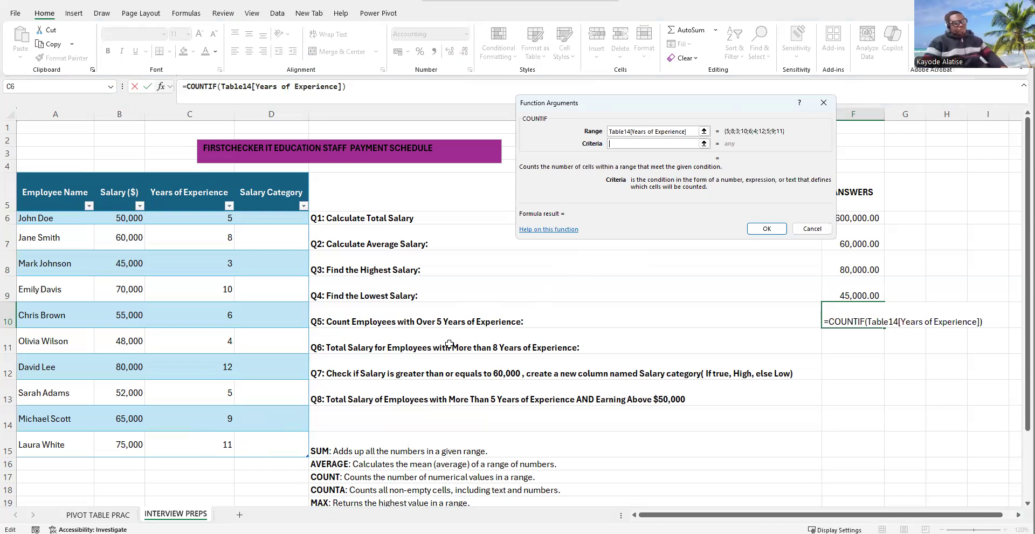
{"action": "type", "text": ">5"}
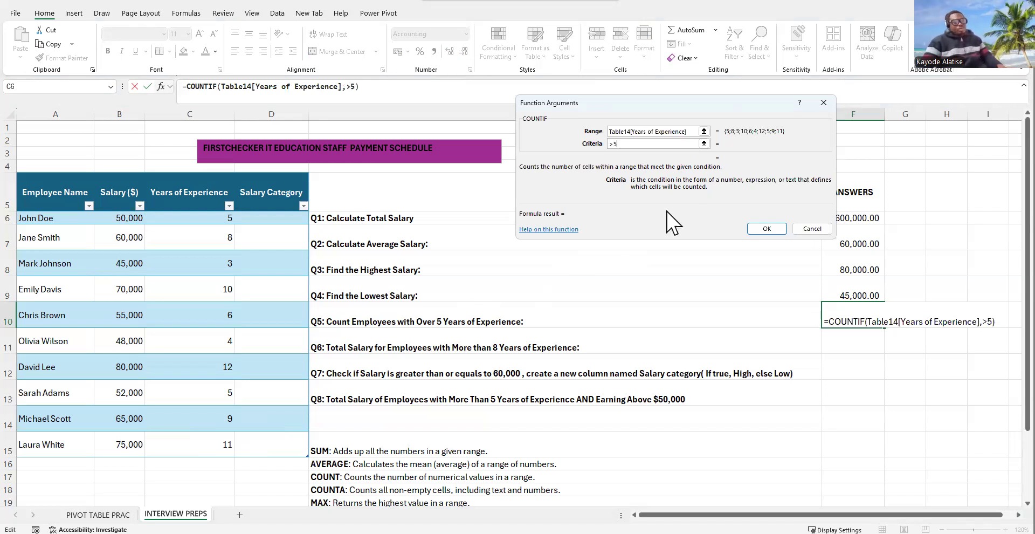
{"action": "left_click", "coordinate": [681, 142]}
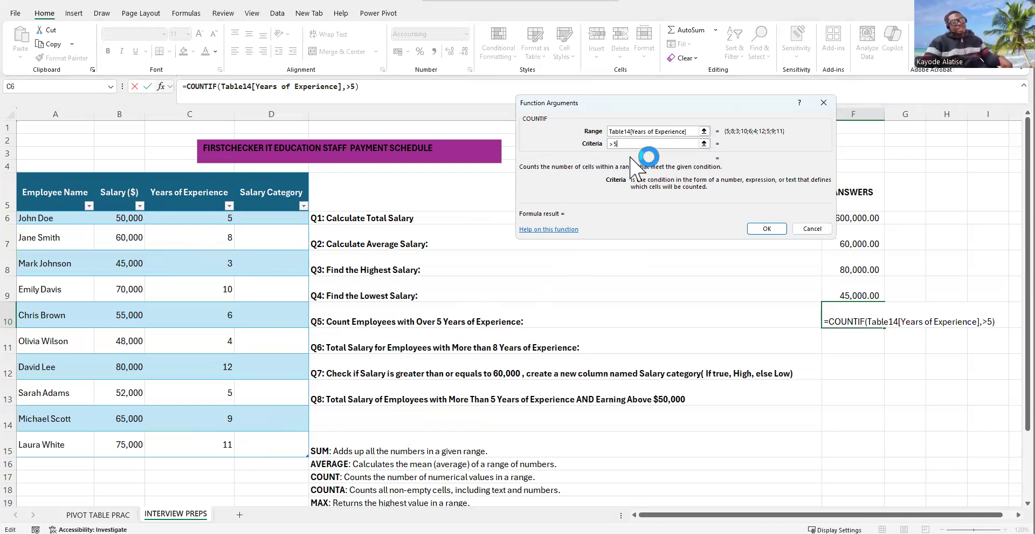
{"action": "left_click", "coordinate": [777, 229]}
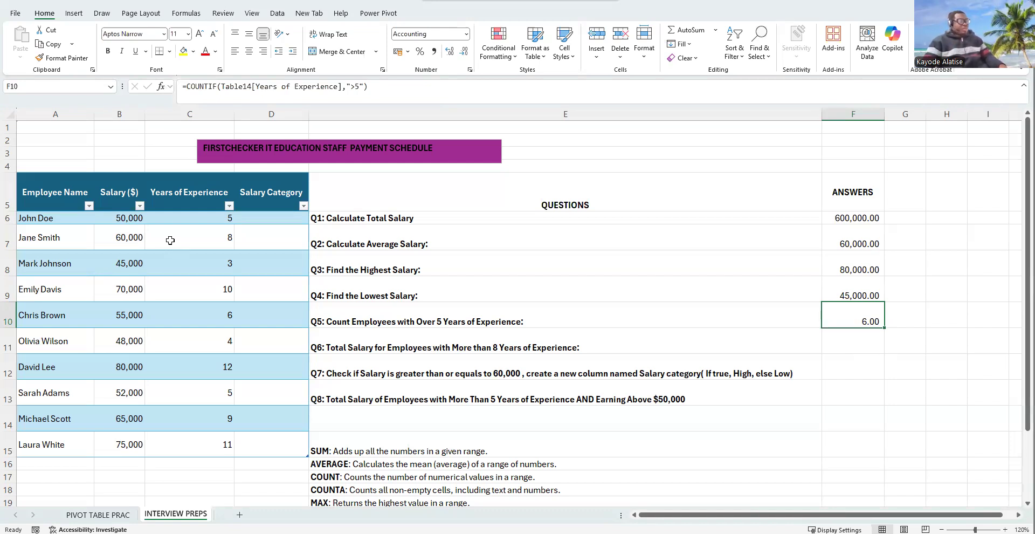
{"action": "left_click", "coordinate": [215, 239]}
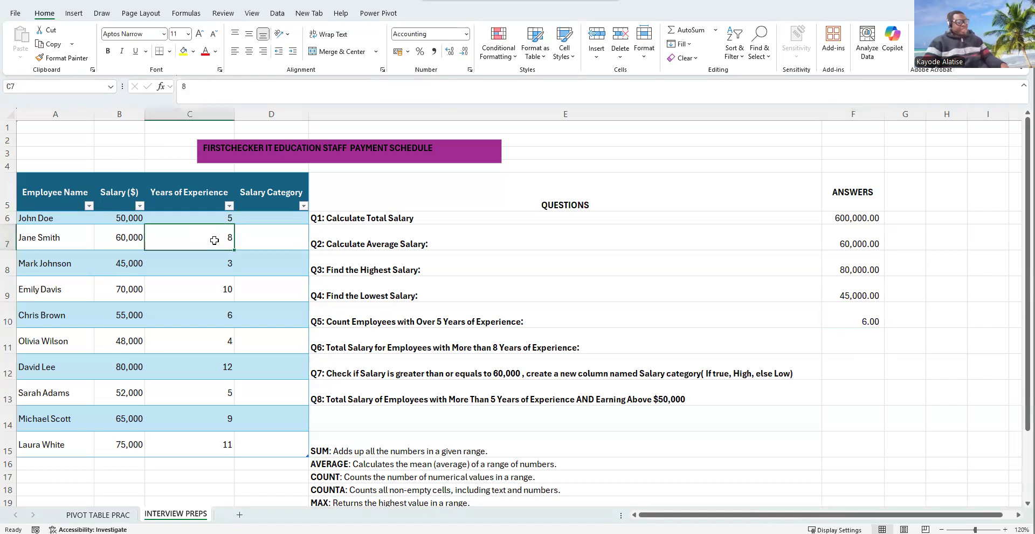
Check the Years of Experience entries above 5 in the table against the employee count in cell F10
{"action": "left_click", "coordinate": [215, 287]}
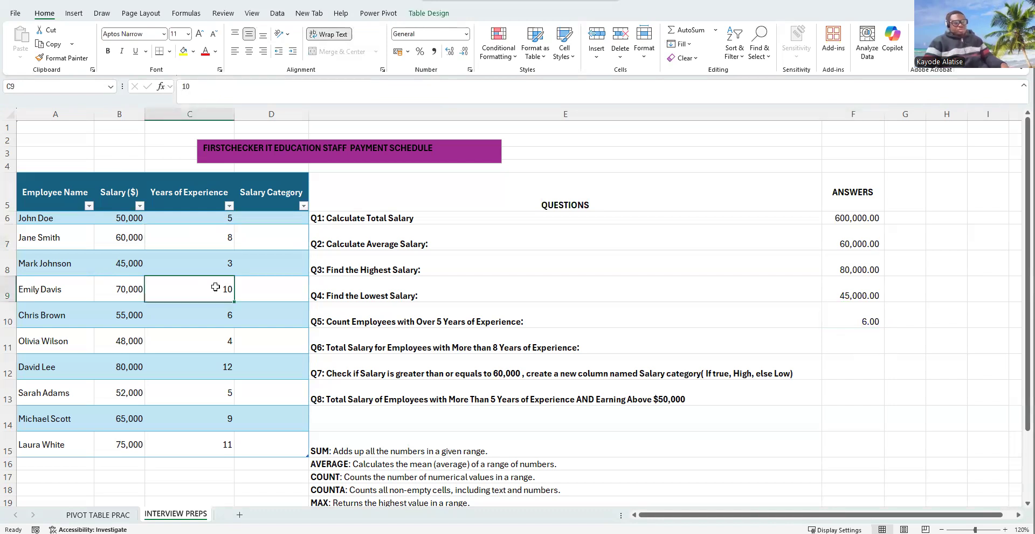
{"action": "left_click", "coordinate": [218, 319]}
{"action": "left_click", "coordinate": [222, 368]}
{"action": "left_click", "coordinate": [215, 419]}
{"action": "left_click", "coordinate": [215, 443]}
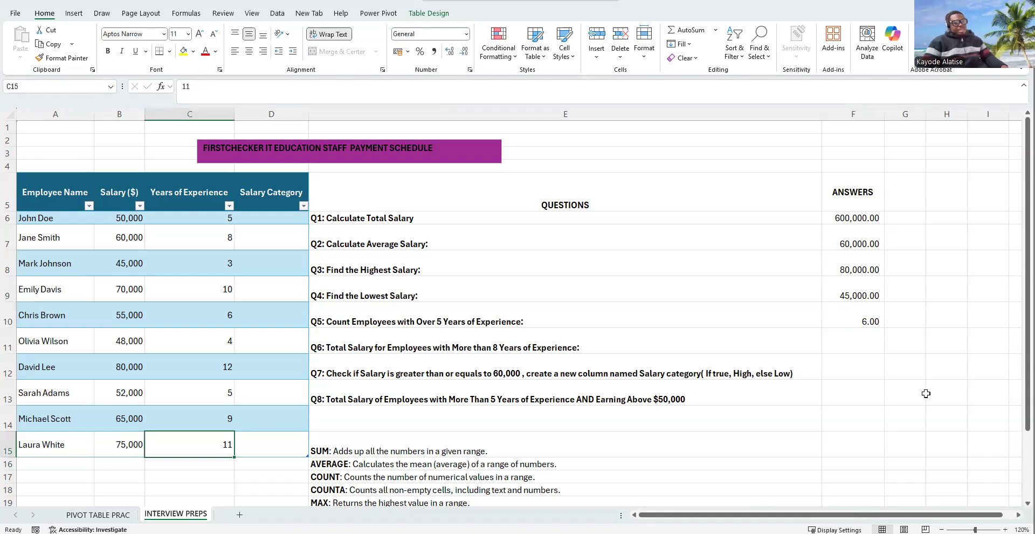
Total the salaries of employees with more than 8 years of experience in cell F11 using SUMIF with criteria >8 and the Salary ($) column as sum range
{"action": "left_click", "coordinate": [836, 343]}
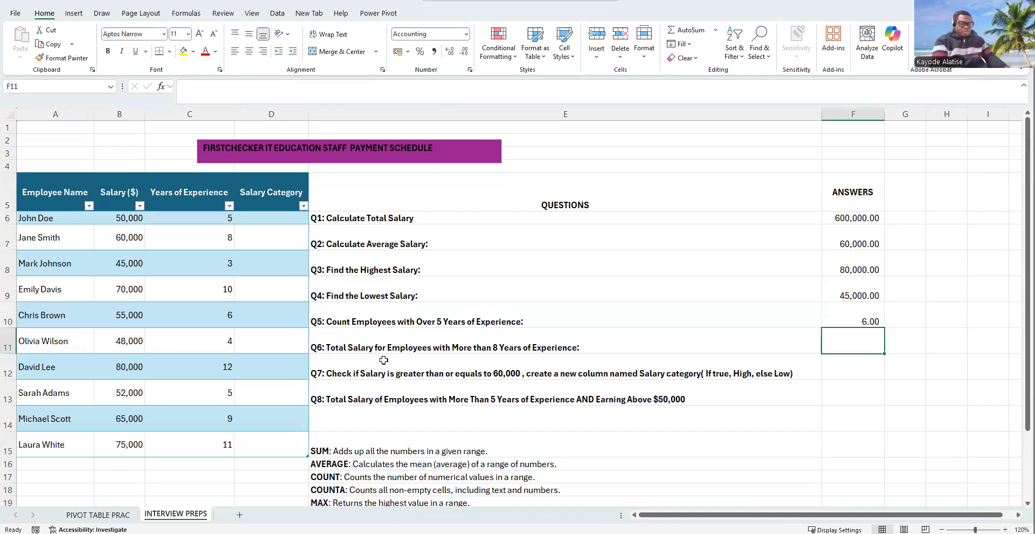
{"action": "type", "text": "=S"}
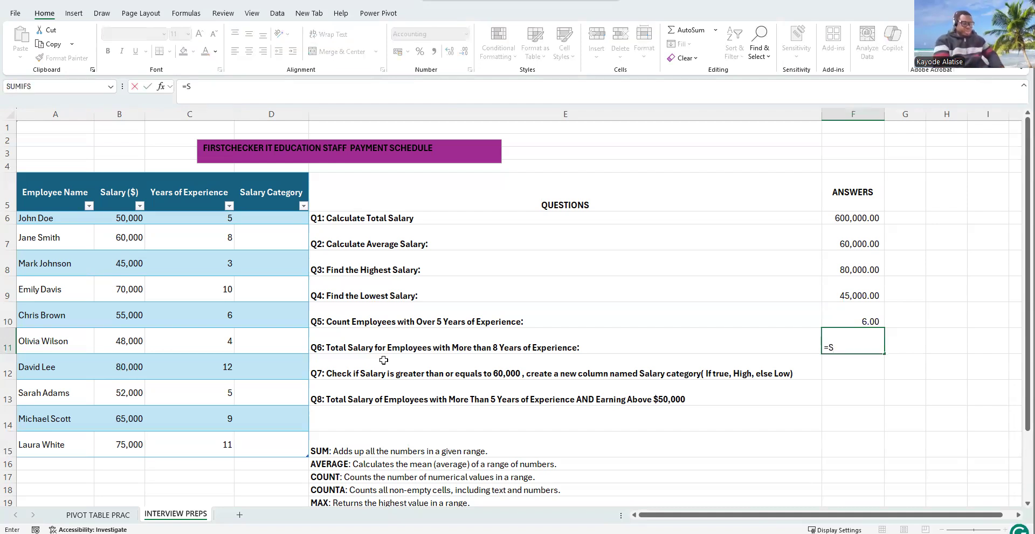
{"action": "type", "text": "UMIF"}
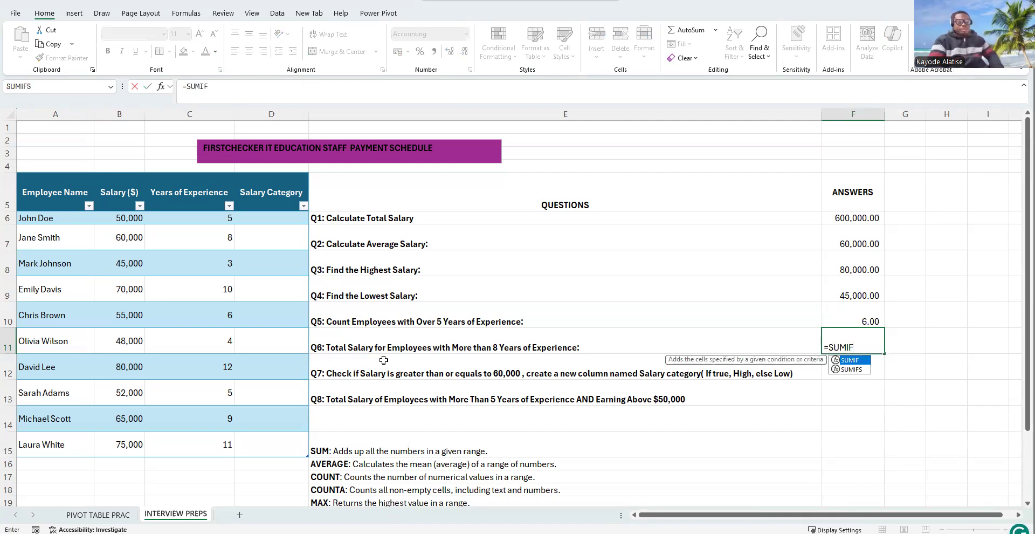
{"action": "key", "text": "Tab"}
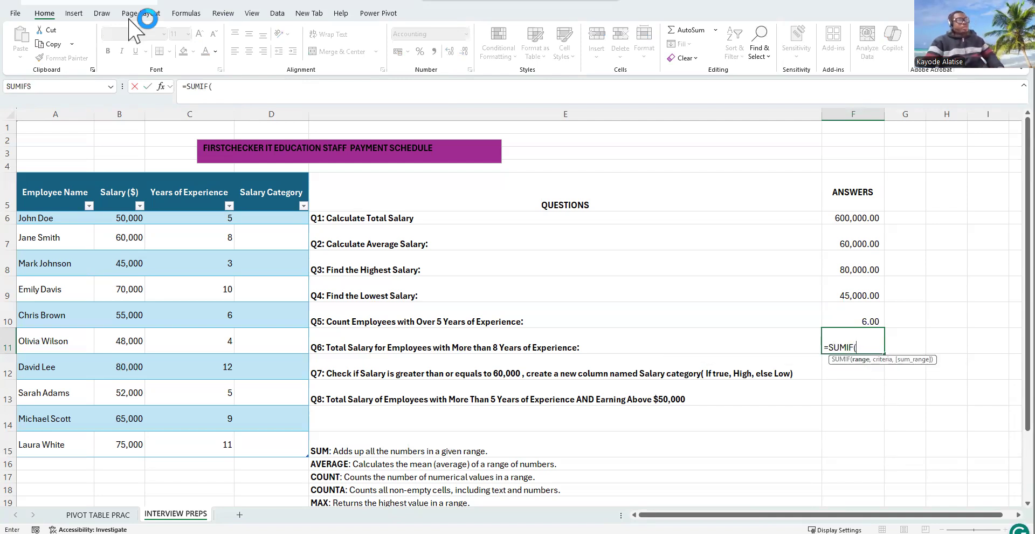
{"action": "left_click", "coordinate": [181, 86]}
{"action": "left_click", "coordinate": [161, 86]}
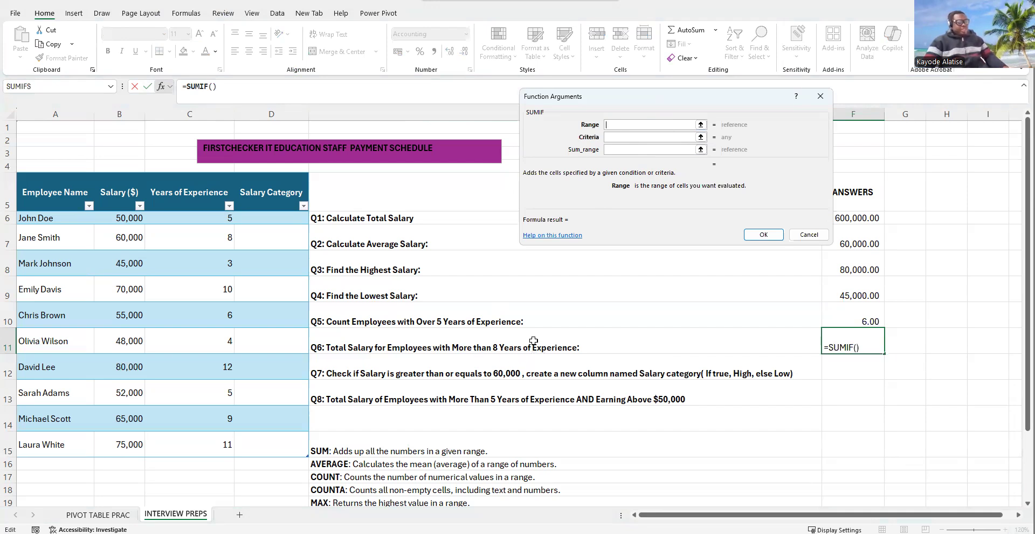
{"action": "left_click_drag", "start_coordinate": [176, 220], "coordinate": [184, 434]}
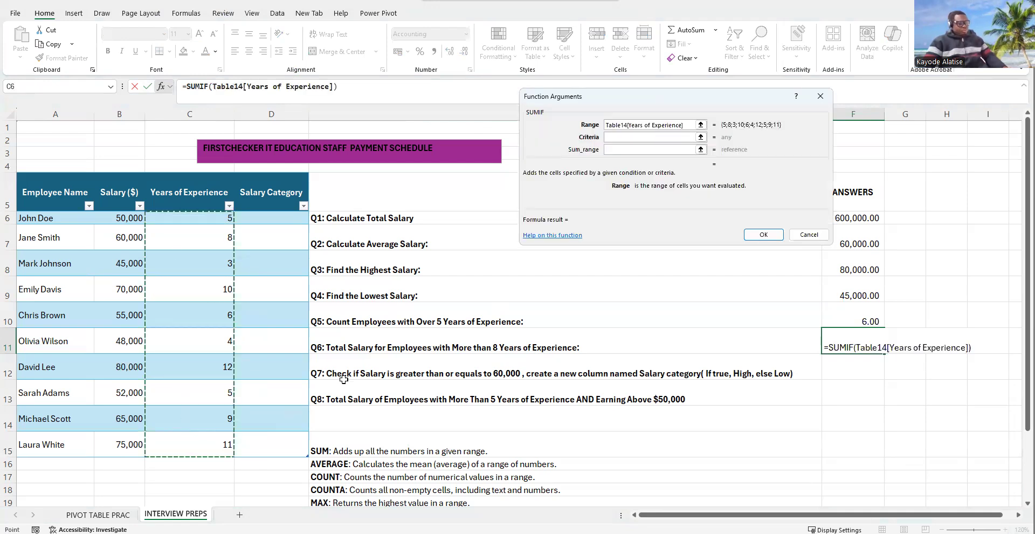
{"action": "key", "text": "Tab"}
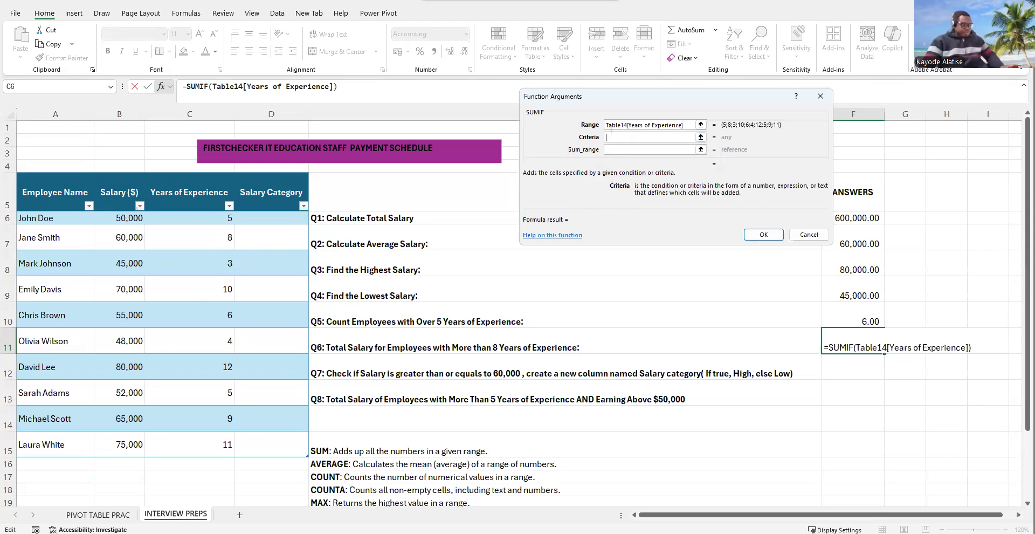
{"action": "type", "text": ">8"}
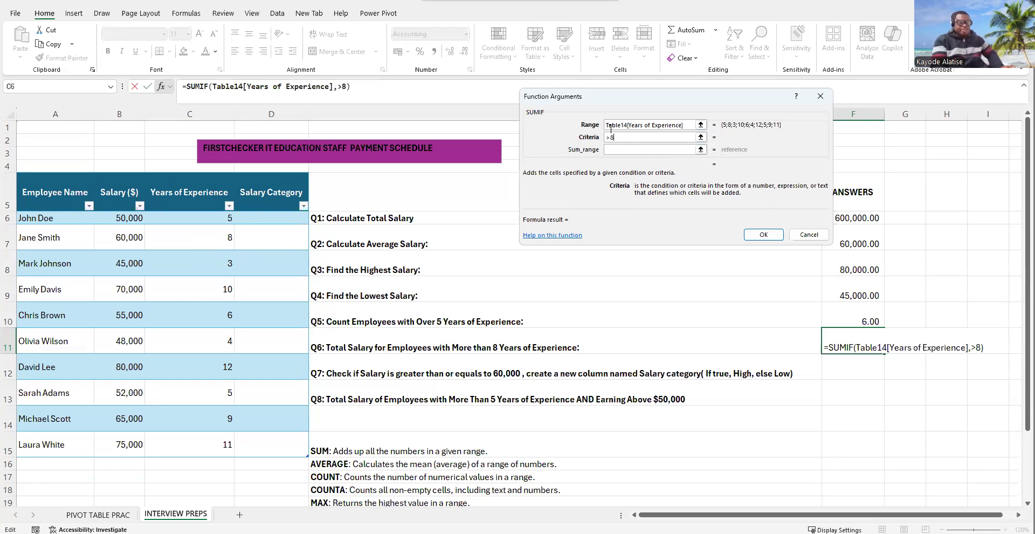
{"action": "left_click", "coordinate": [643, 148]}
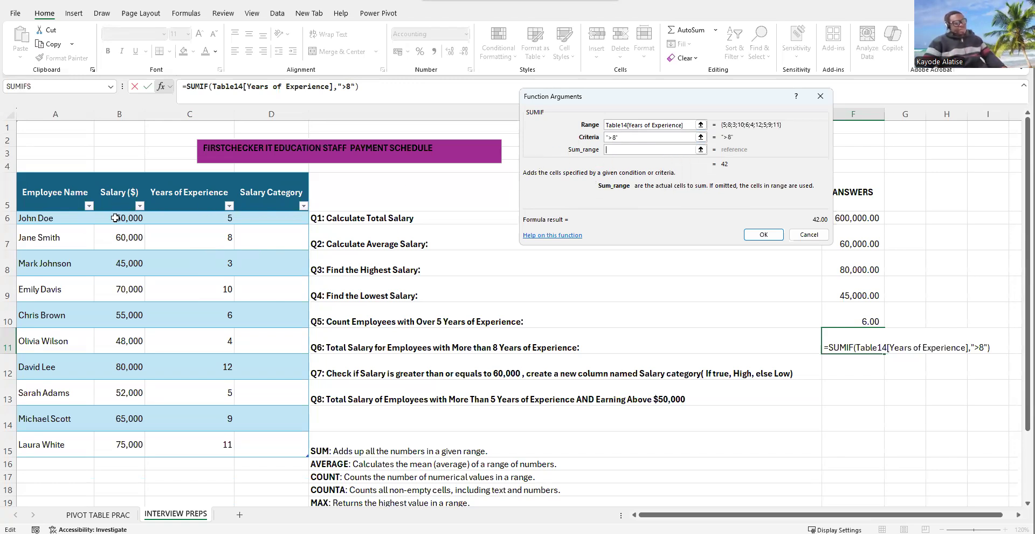
{"action": "left_click_drag", "start_coordinate": [119, 218], "coordinate": [131, 442]}
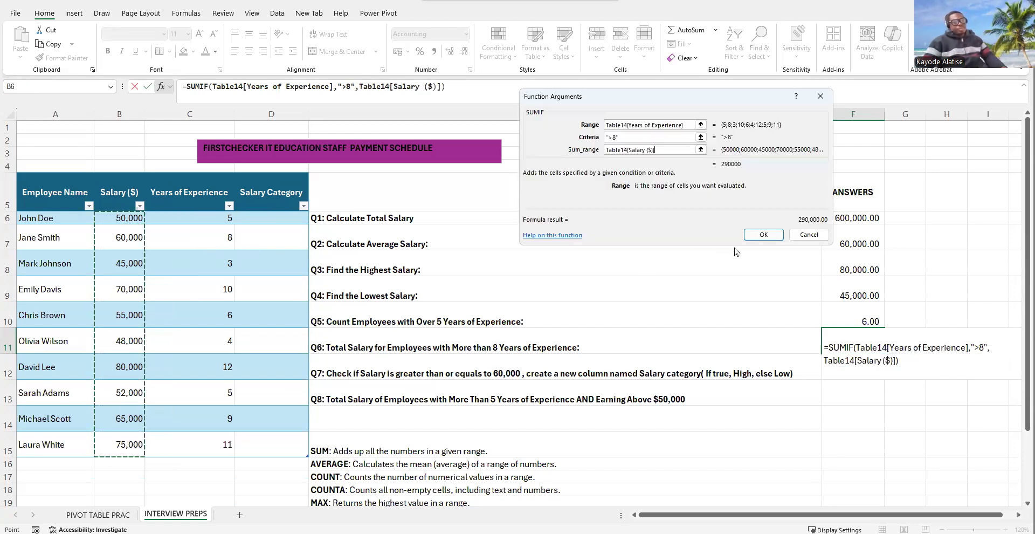
{"action": "left_click", "coordinate": [758, 235]}
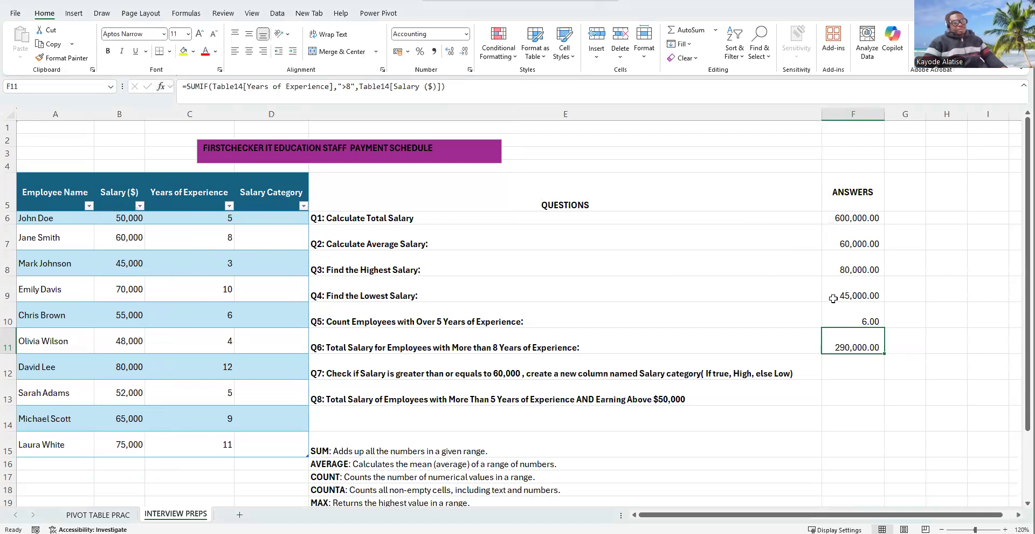
Verify the SUMIF total in F11 by selecting together the salaries of employees with more than 8 years of experience, cells B9, B12, B15 and B14
{"action": "left_click", "coordinate": [895, 346]}
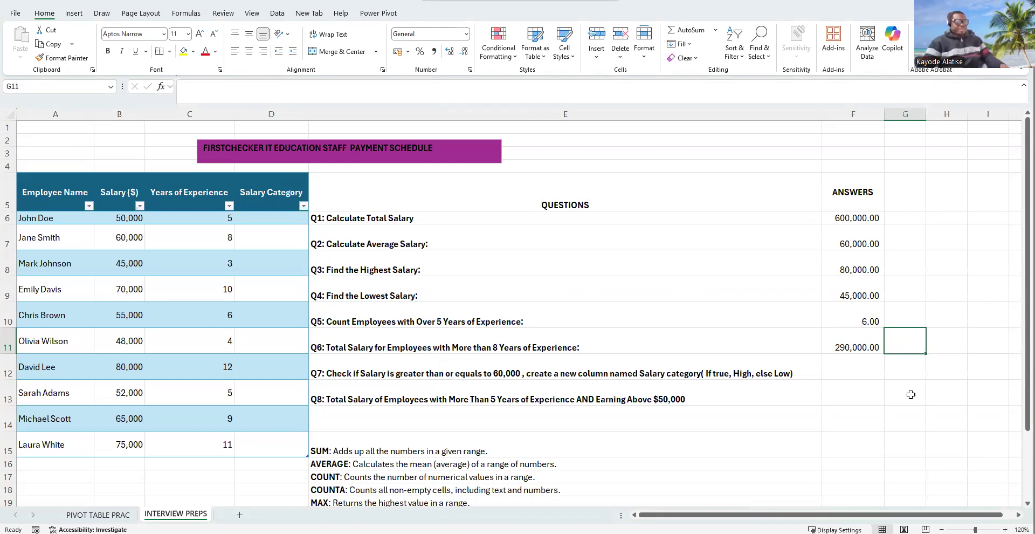
{"action": "left_click", "coordinate": [867, 346]}
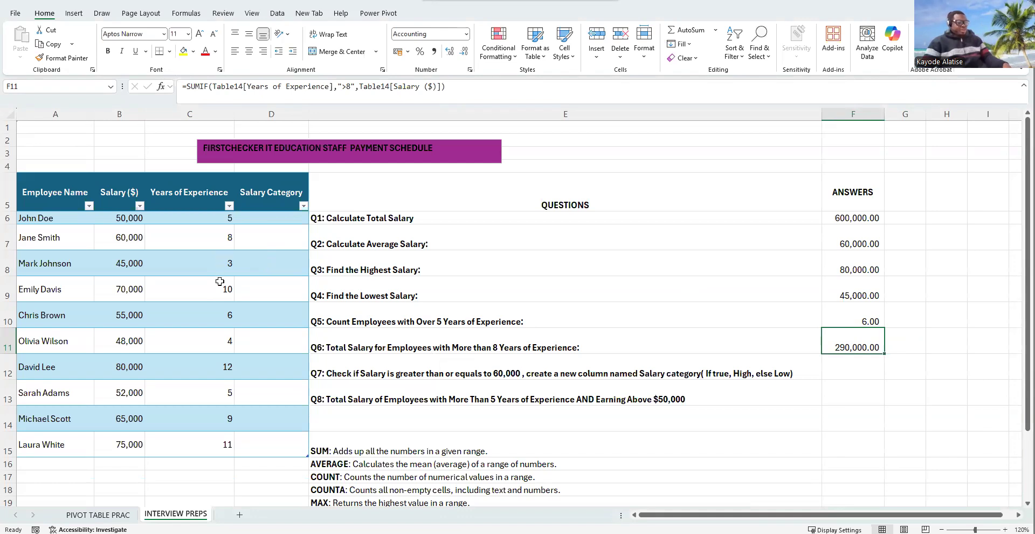
{"action": "left_click", "coordinate": [32, 289]}
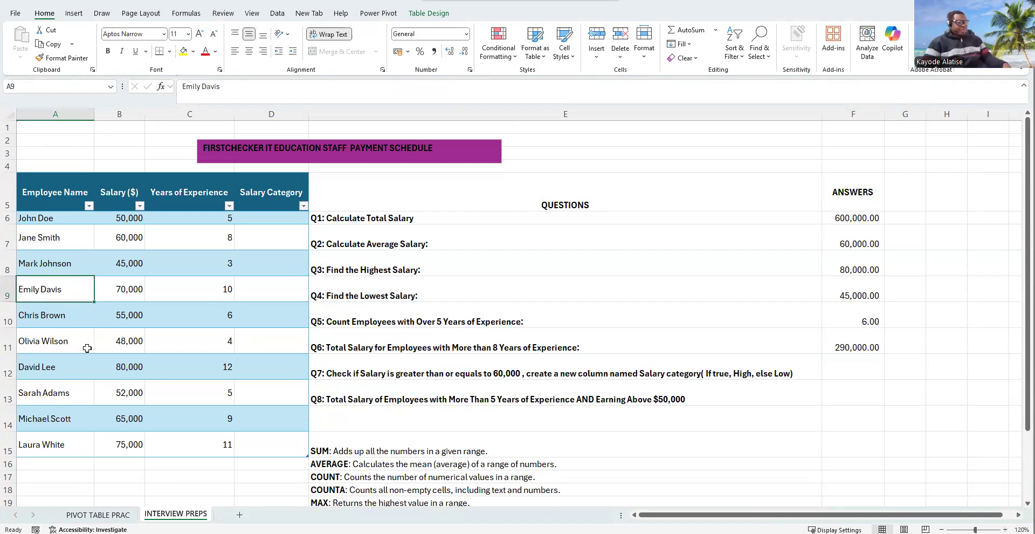
{"action": "left_click", "coordinate": [43, 368]}
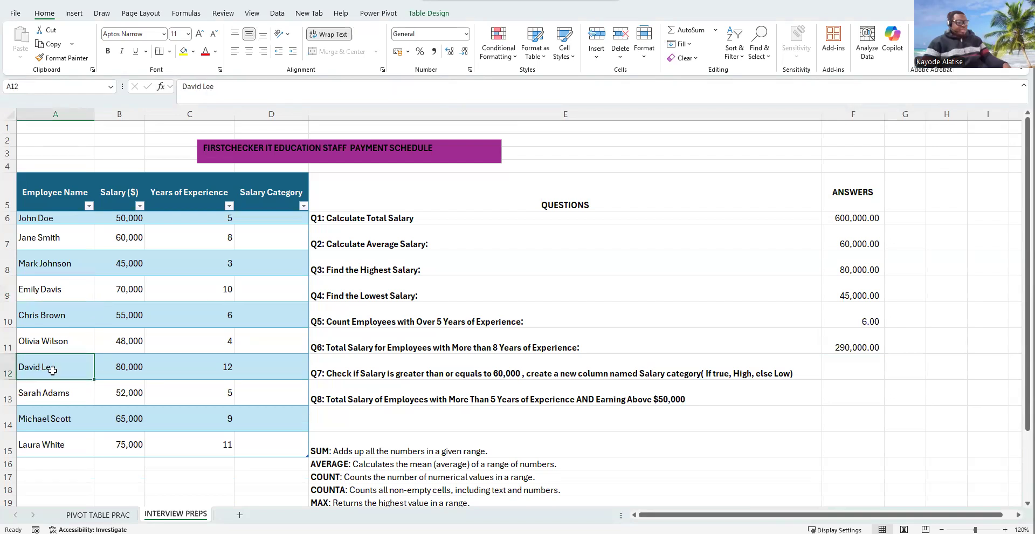
{"action": "left_click", "coordinate": [60, 445]}
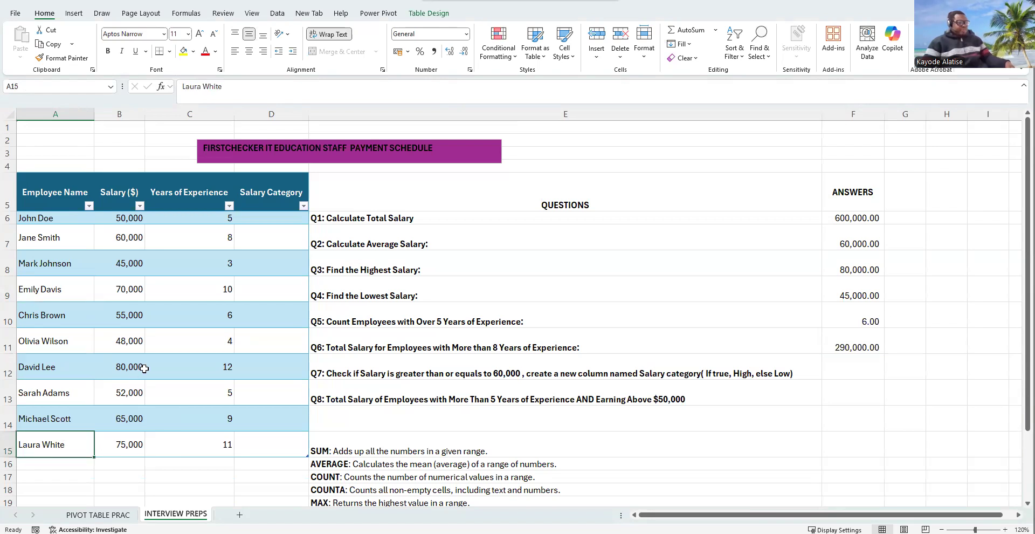
{"action": "left_click", "coordinate": [130, 289], "text": "ctrl"}
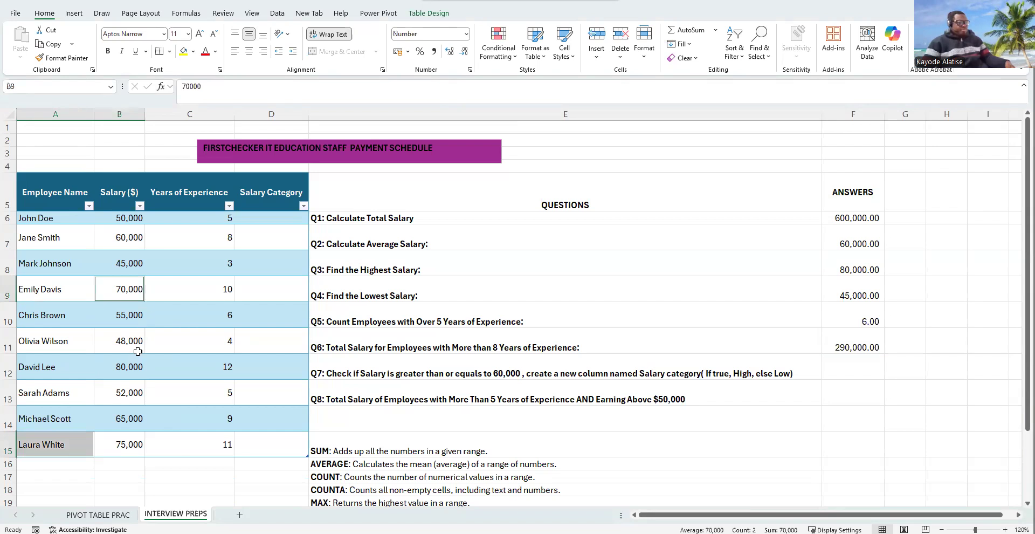
{"action": "left_click", "coordinate": [128, 366], "text": "ctrl"}
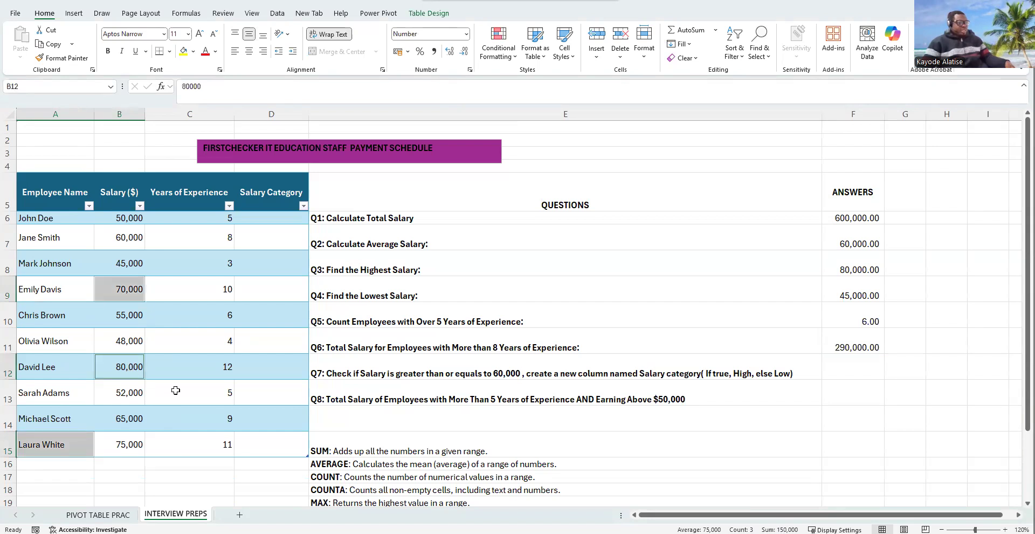
{"action": "left_click", "coordinate": [129, 445], "text": "ctrl"}
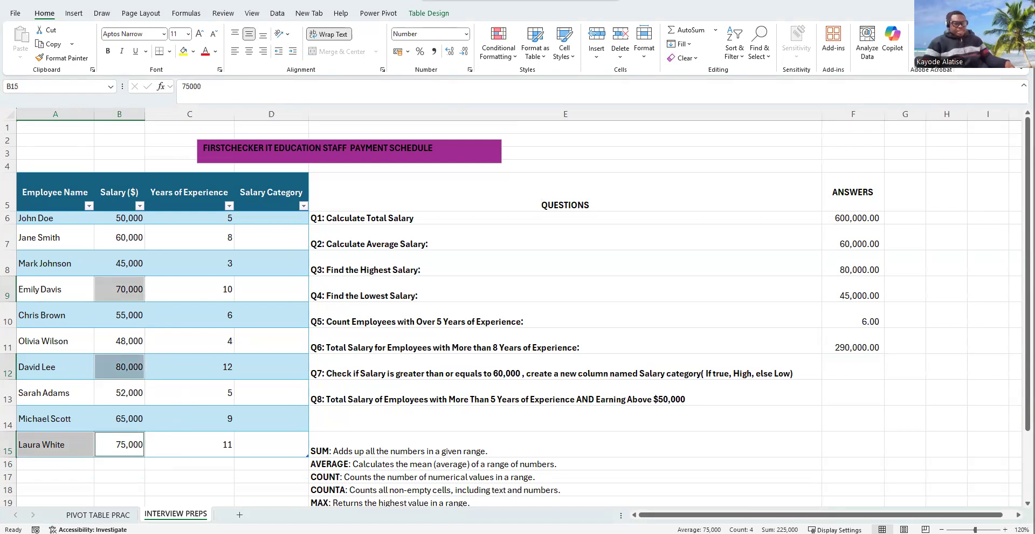
{"action": "mouse_move", "coordinate": [730, 533]}
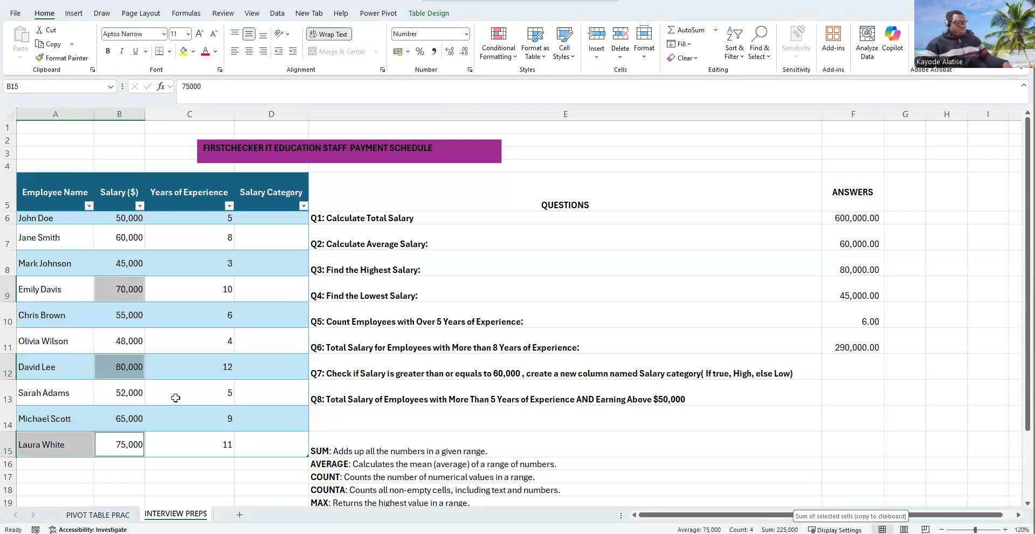
{"action": "left_click", "coordinate": [119, 416], "text": "ctrl"}
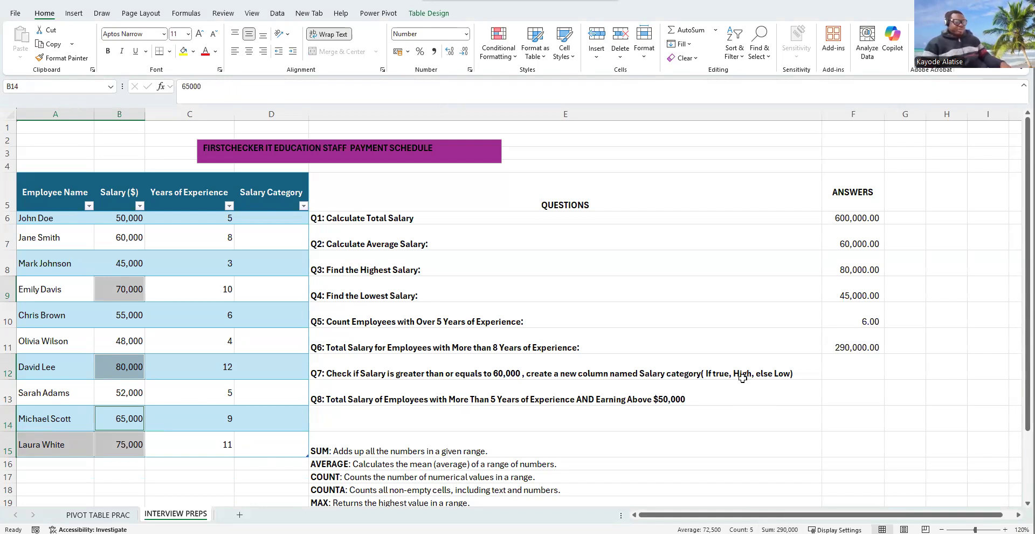
Start an IF formula in cell D6 of the Salary Category column, testing whether that row's Salary ($) is >=60000
{"action": "left_click", "coordinate": [867, 374]}
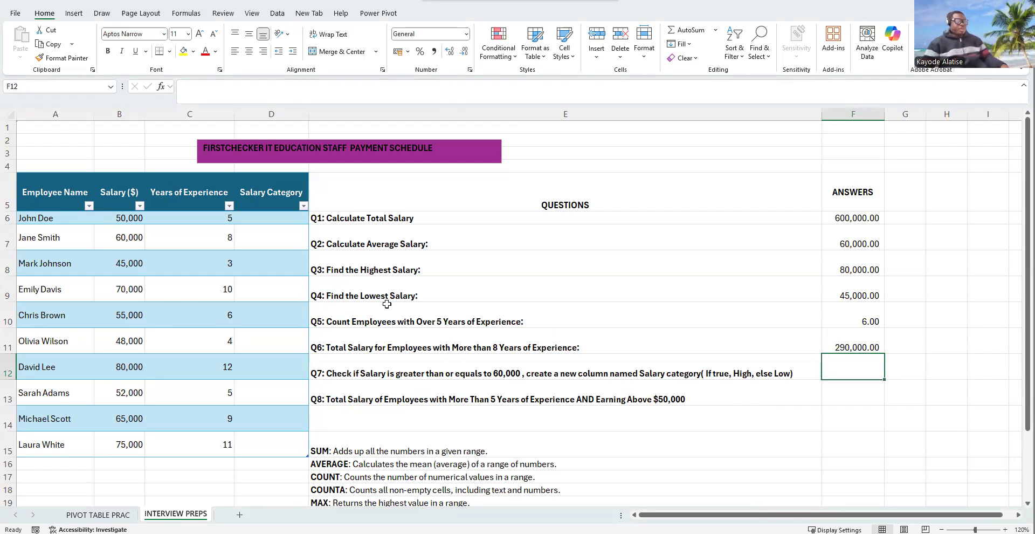
{"action": "left_click", "coordinate": [268, 214]}
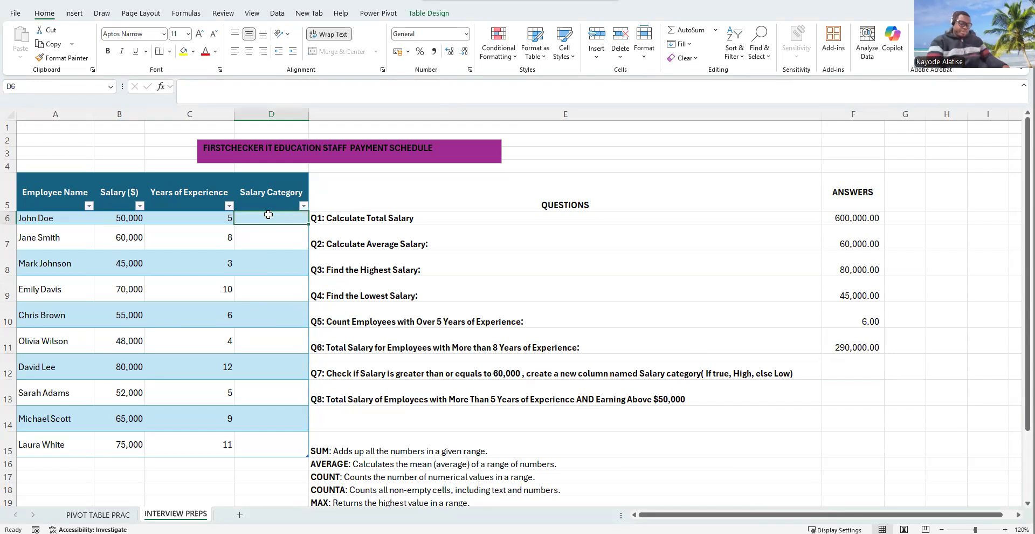
{"action": "type", "text": "="}
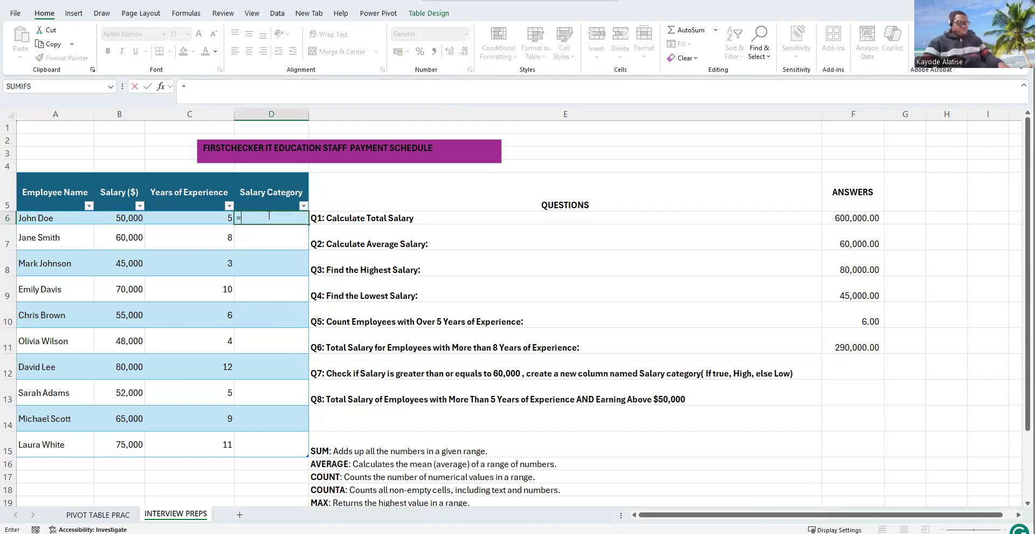
{"action": "type", "text": "IF"}
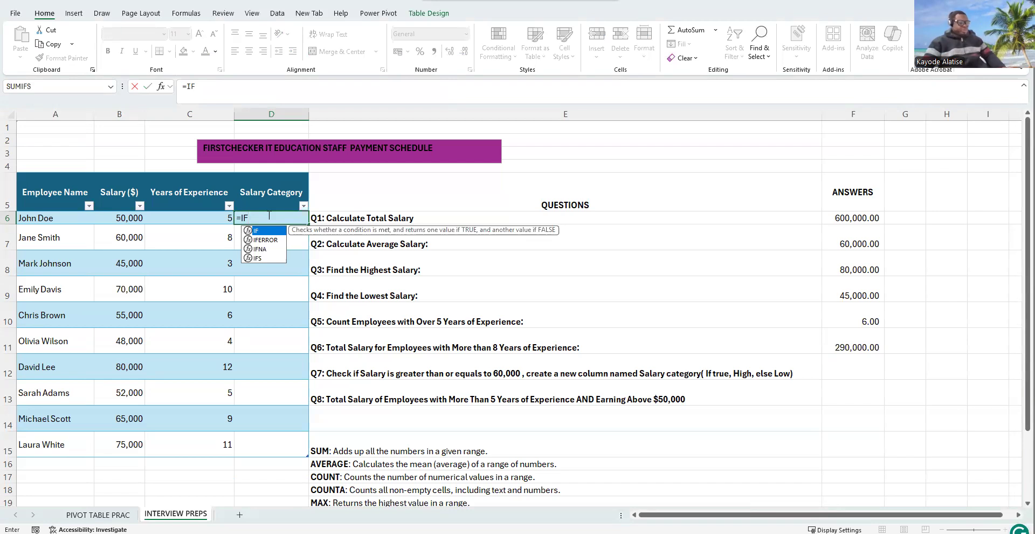
{"action": "type", "text": "("}
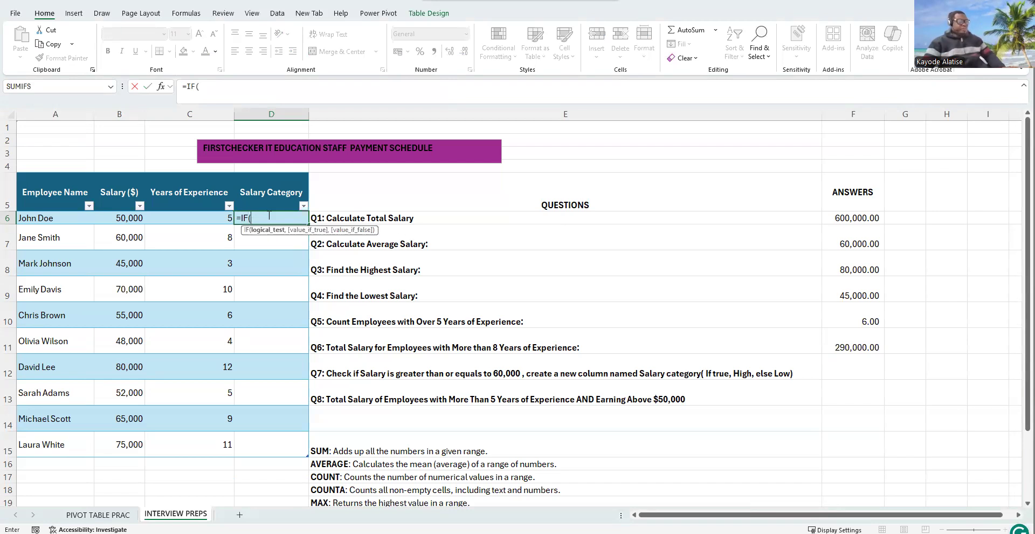
{"action": "left_click", "coordinate": [160, 86]}
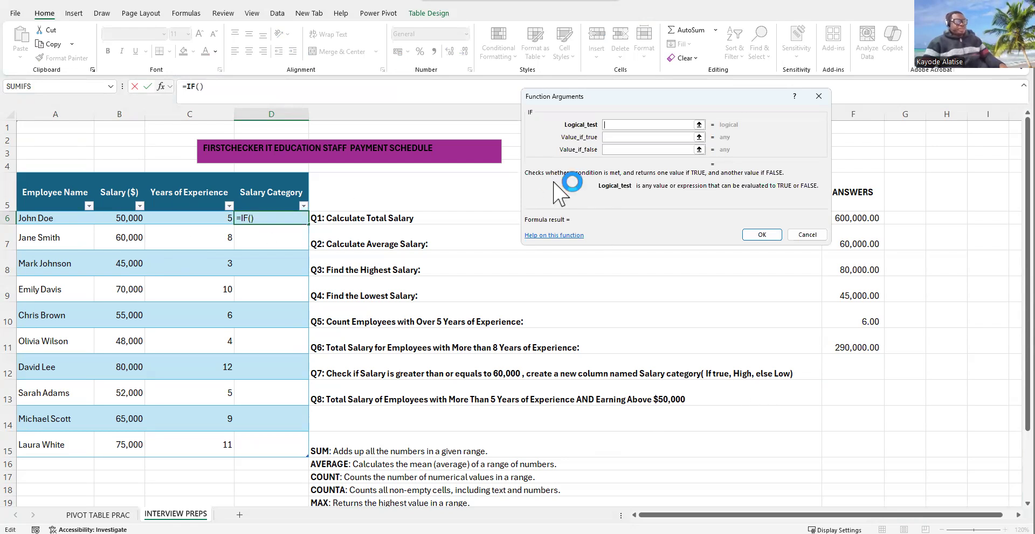
{"action": "left_click", "coordinate": [113, 217]}
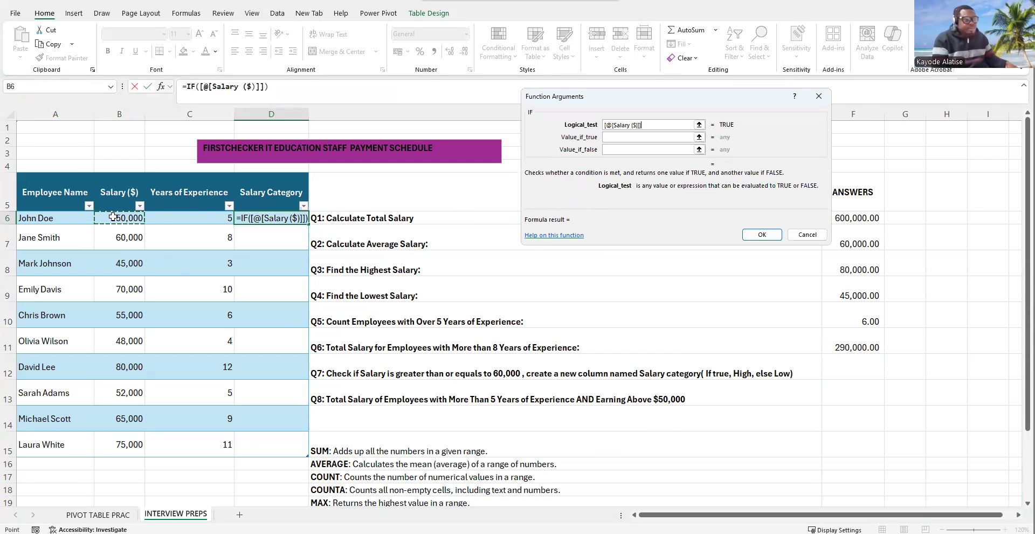
{"action": "type", "text": ">"}
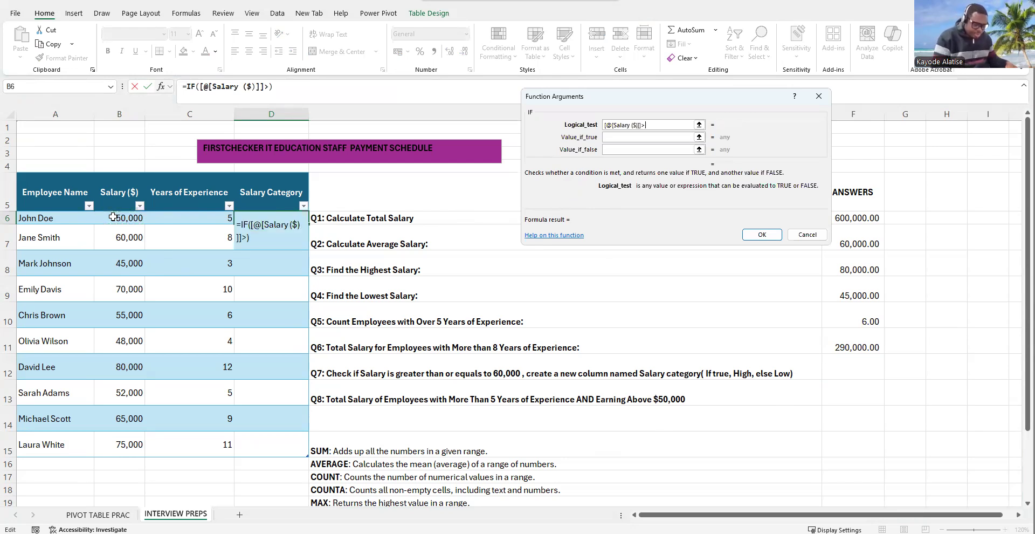
{"action": "type", "text": "="}
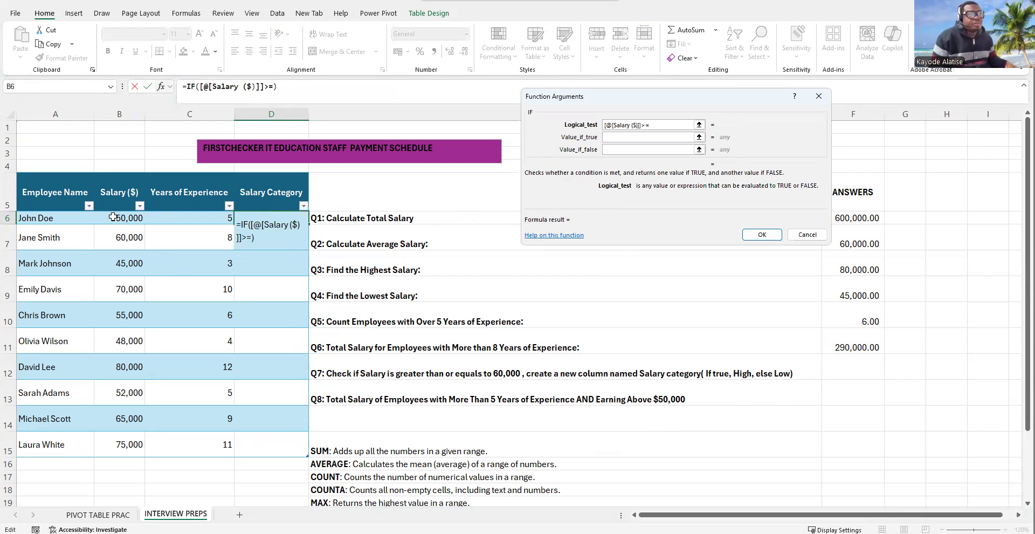
{"action": "type", "text": "60000"}
{"action": "key", "text": "Tab"}
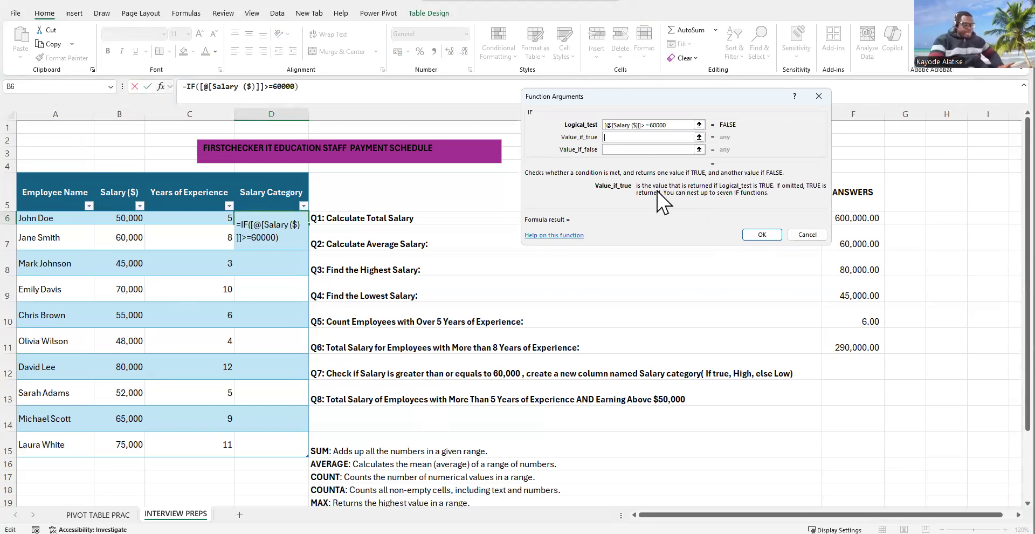
Complete the Salary Category IF formula so it returns "High" when the test is true and "Low" when false
{"action": "type", "text": "hl"}
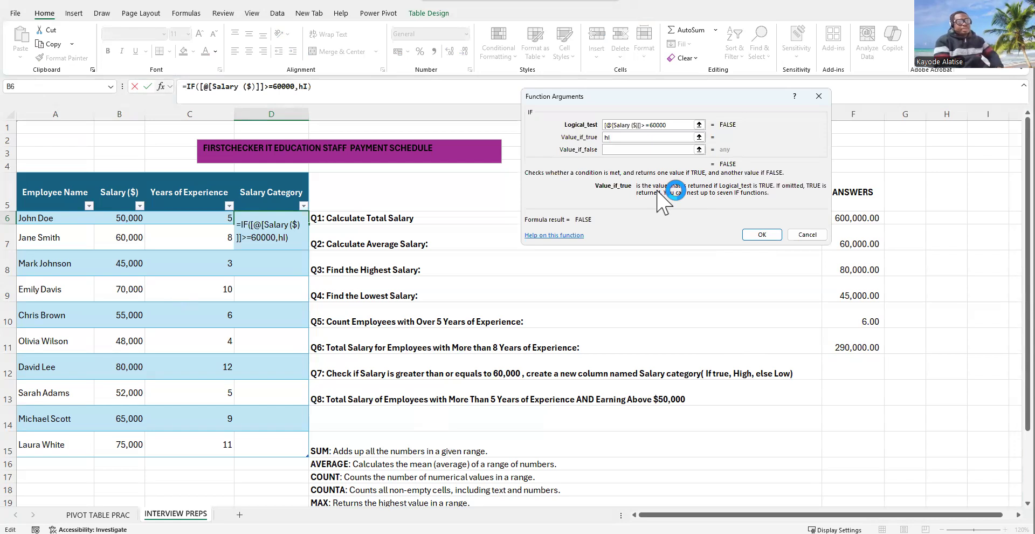
{"action": "key", "text": "BackSpace"}
{"action": "key", "text": "BackSpace"}
{"action": "type", "text": "High"}
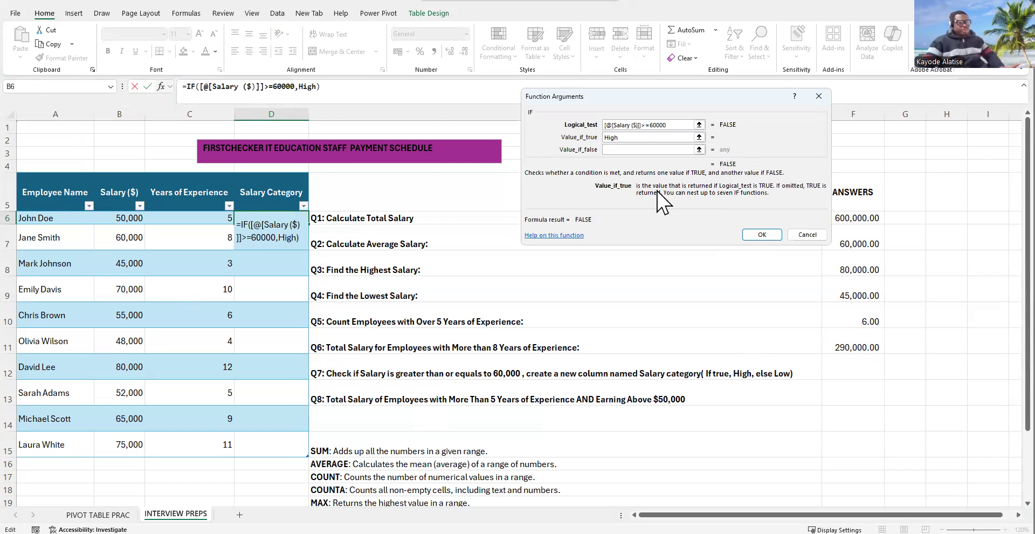
{"action": "key", "text": "Tab"}
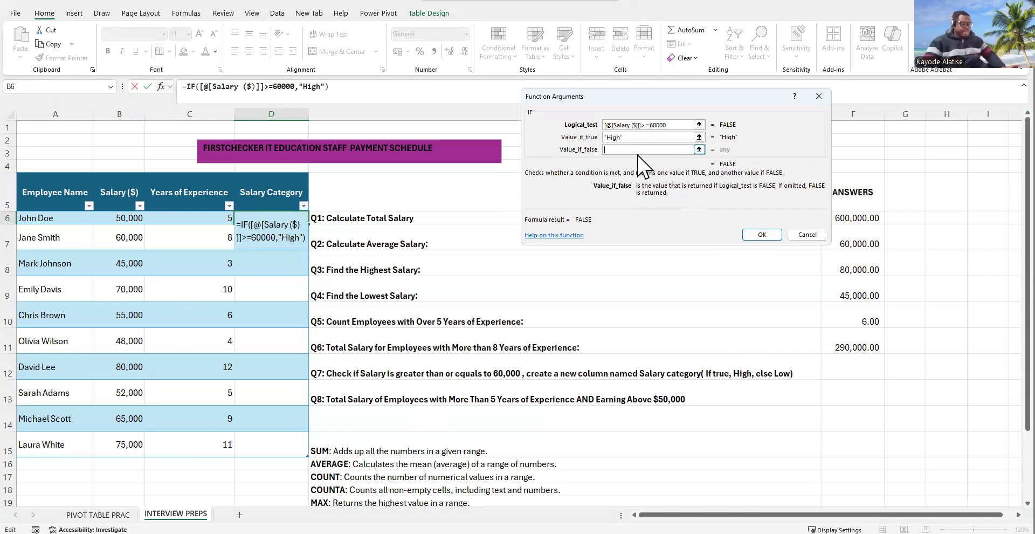
{"action": "type", "text": "Low"}
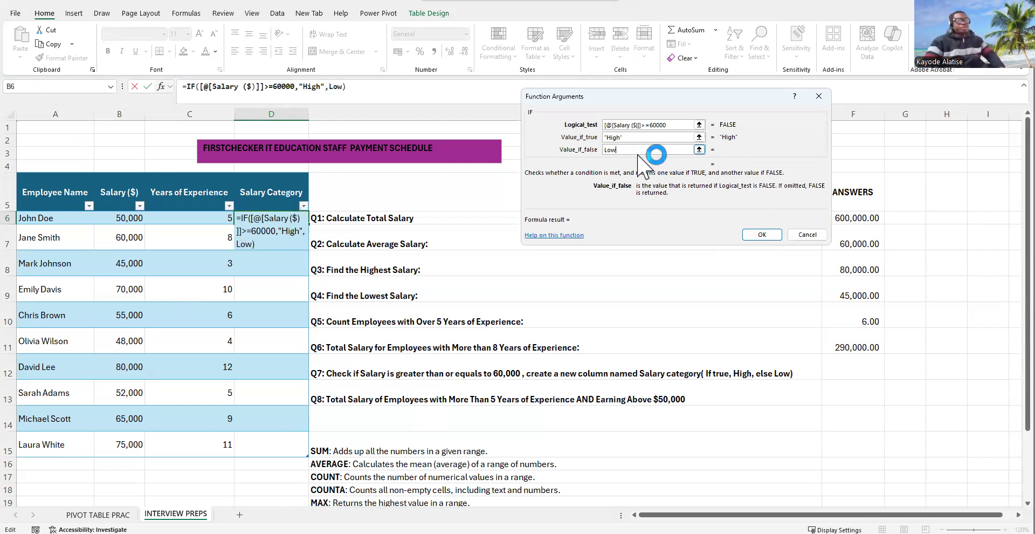
{"action": "left_click", "coordinate": [764, 234]}
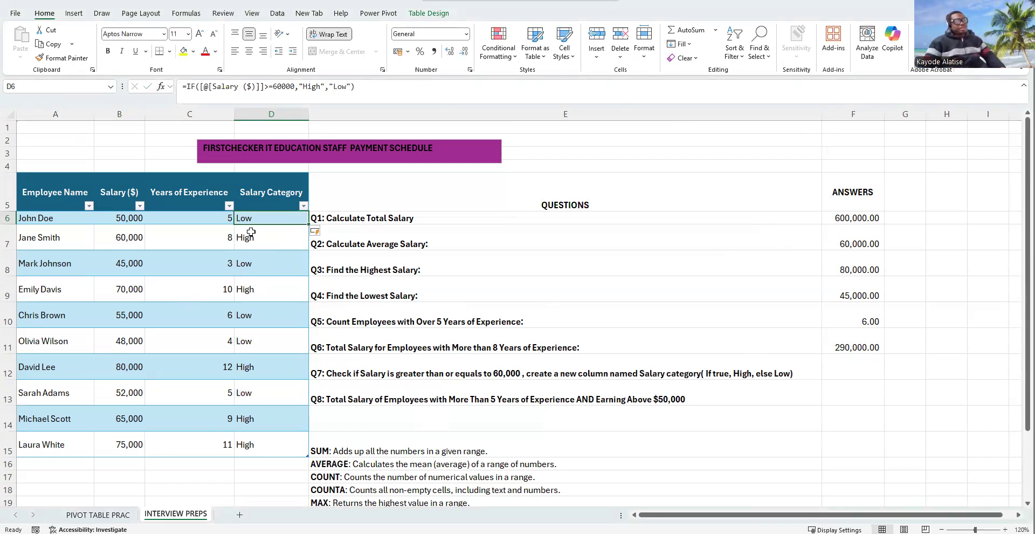
{"action": "left_click", "coordinate": [115, 220]}
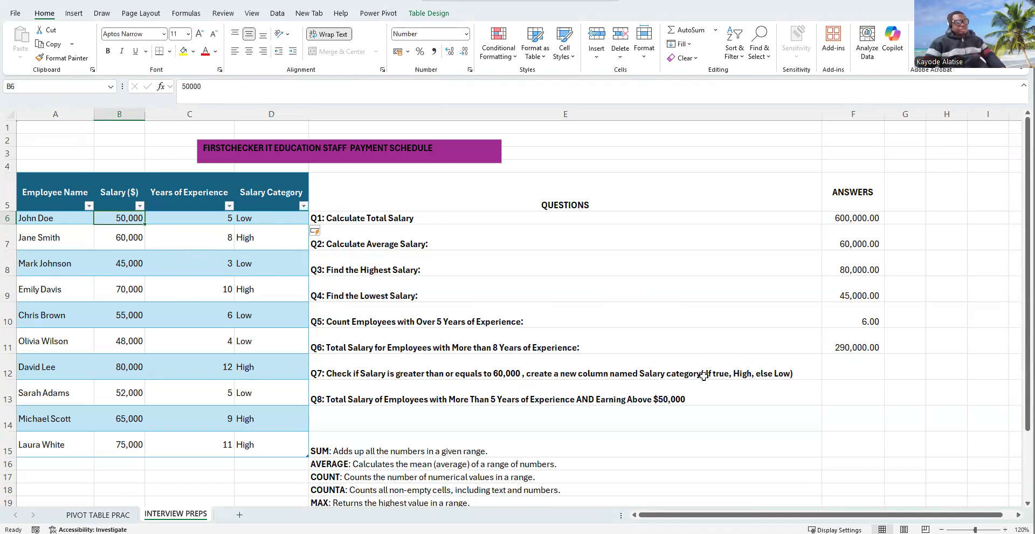
Start a SUMIFS formula in cell F13 for Q8, using the table's Salary ($) column as the sum range
{"action": "left_click", "coordinate": [851, 404]}
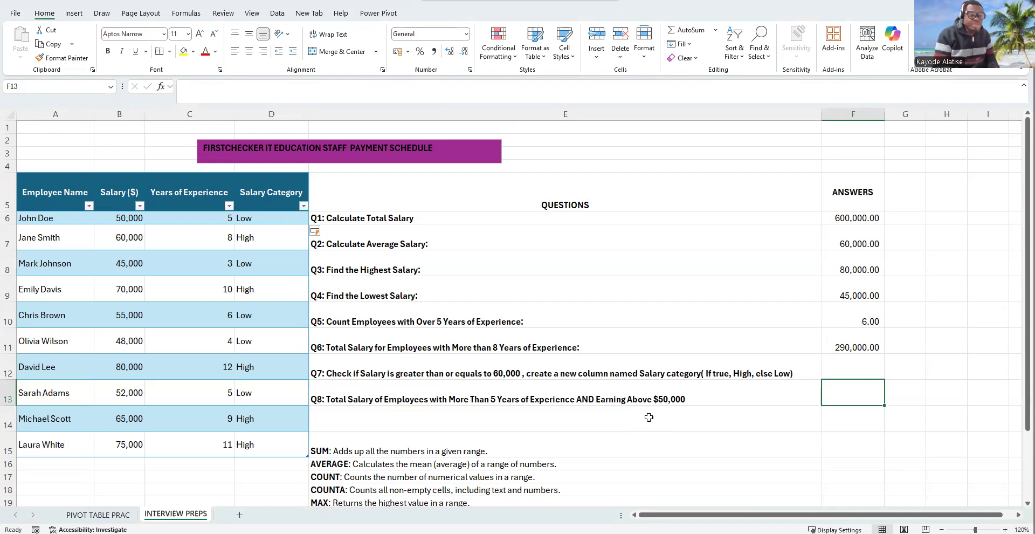
{"action": "type", "text": "="}
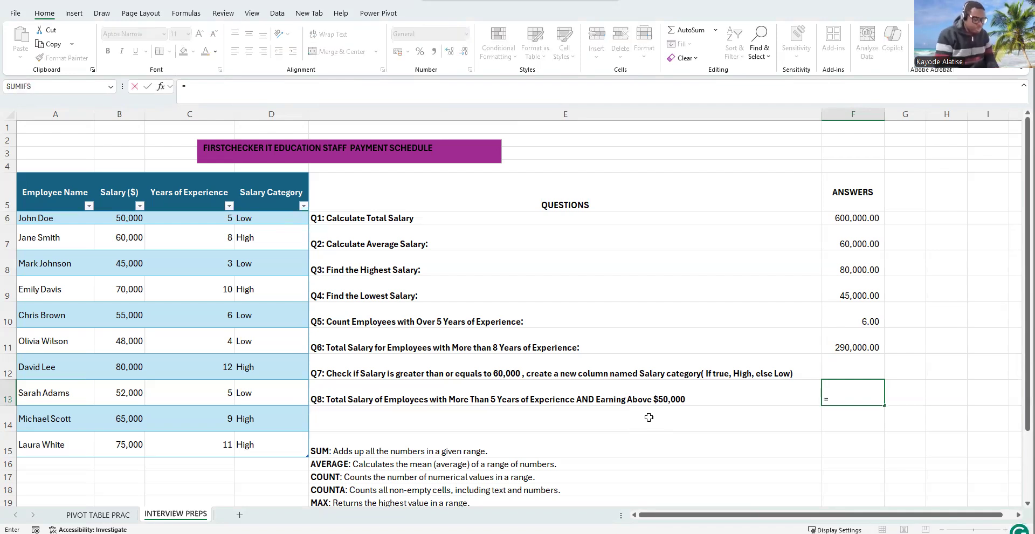
{"action": "type", "text": "sumifs"}
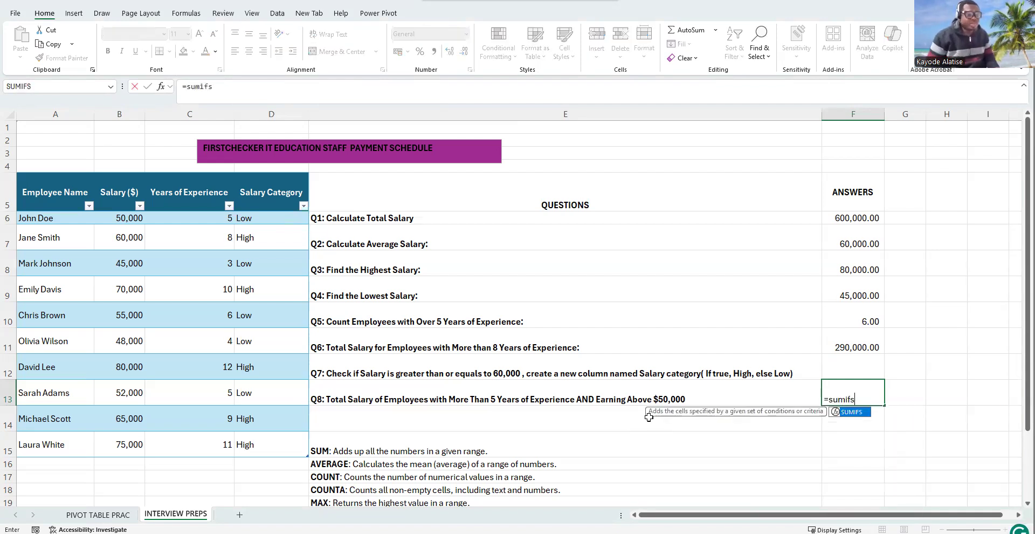
{"action": "key", "text": "Tab"}
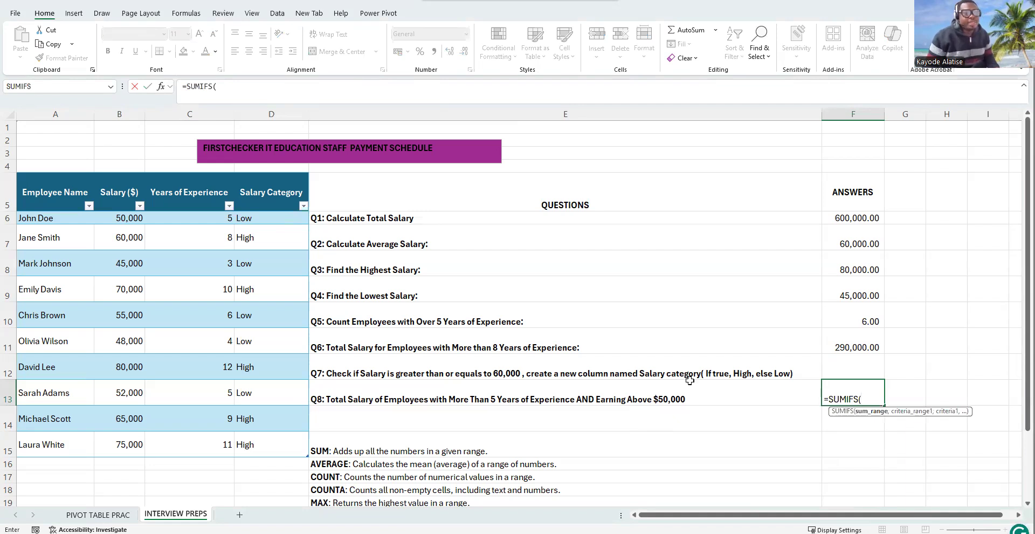
{"action": "left_click", "coordinate": [162, 86]}
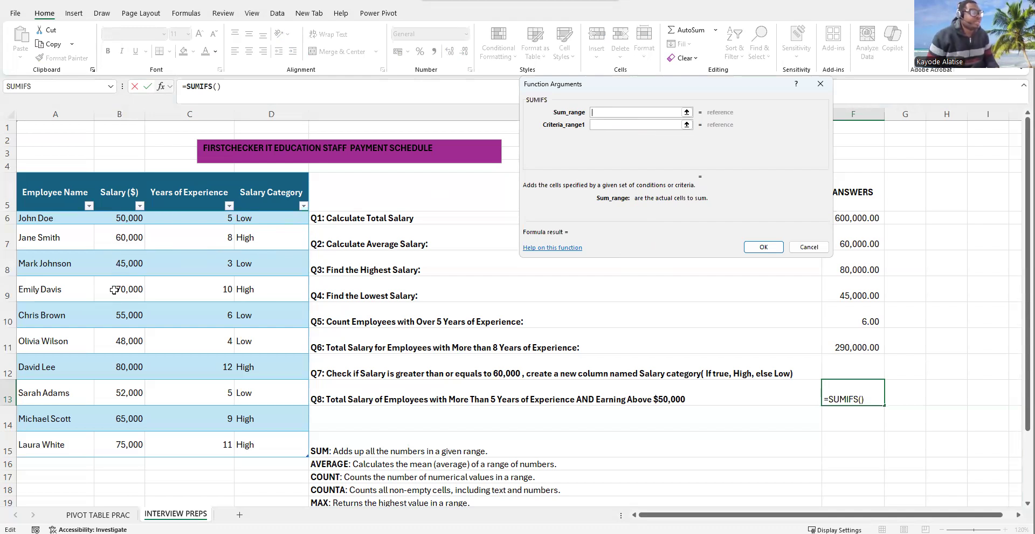
{"action": "left_click_drag", "start_coordinate": [120, 218], "coordinate": [123, 441]}
{"action": "key", "text": "Tab"}
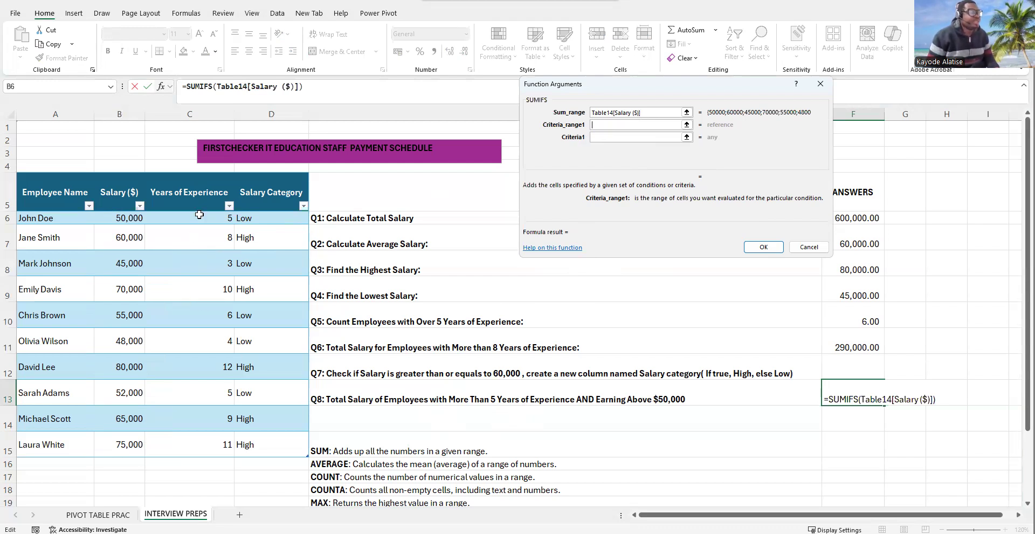
Add the first SUMIFS condition, with Years of Experience as the criteria range and >5 as the criteria
{"action": "left_click_drag", "start_coordinate": [195, 219], "coordinate": [211, 440]}
{"action": "key", "text": "Tab"}
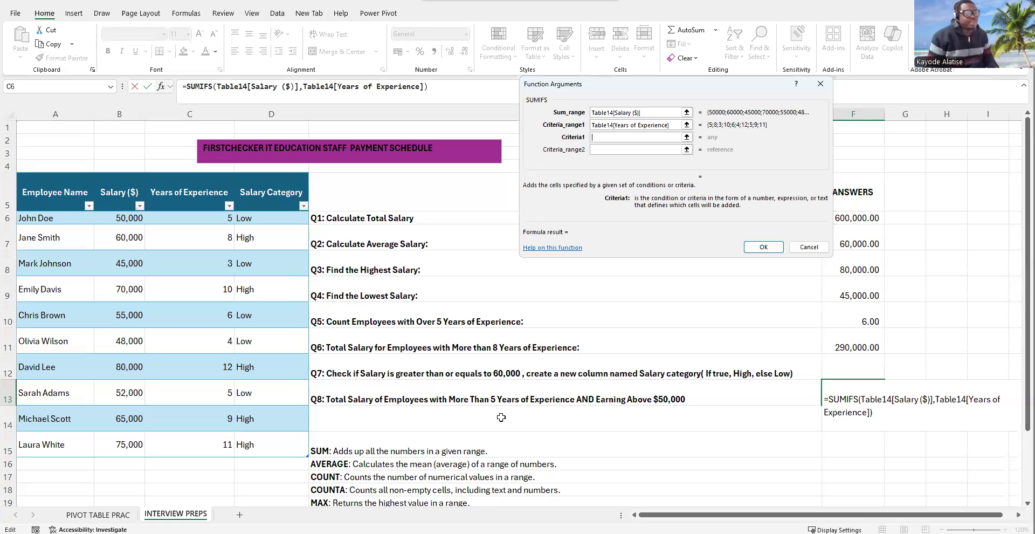
{"action": "type", "text": ">"}
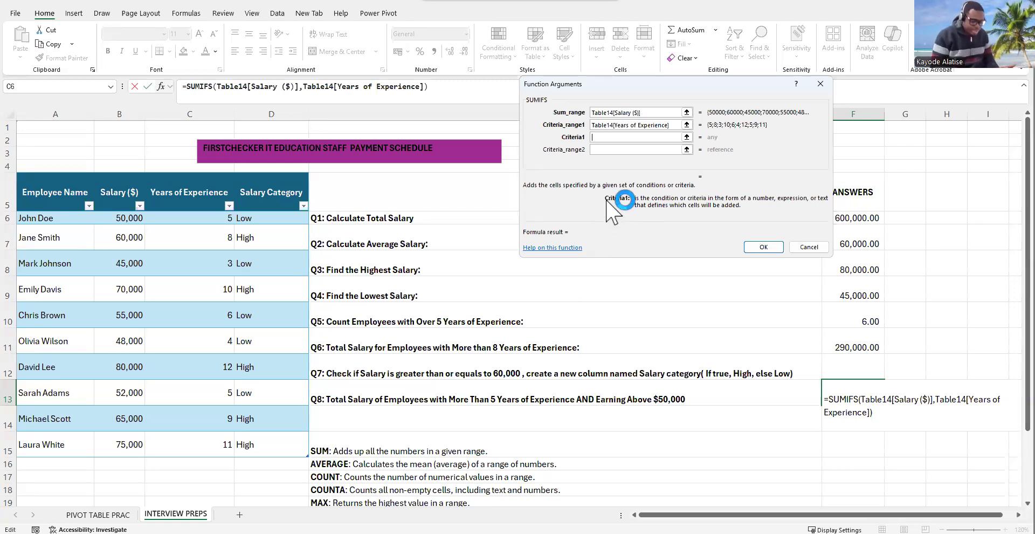
{"action": "type", "text": "5"}
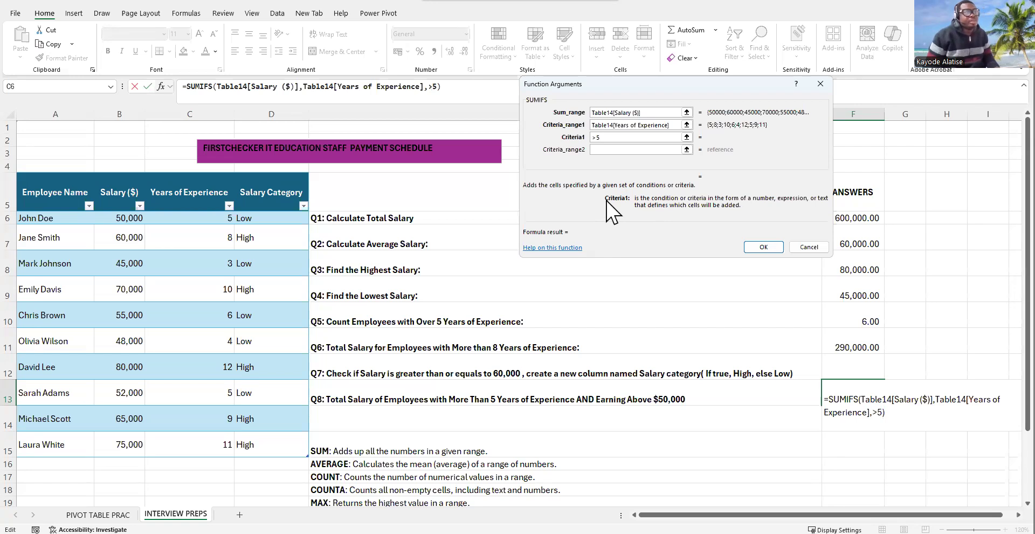
{"action": "key", "text": "Tab"}
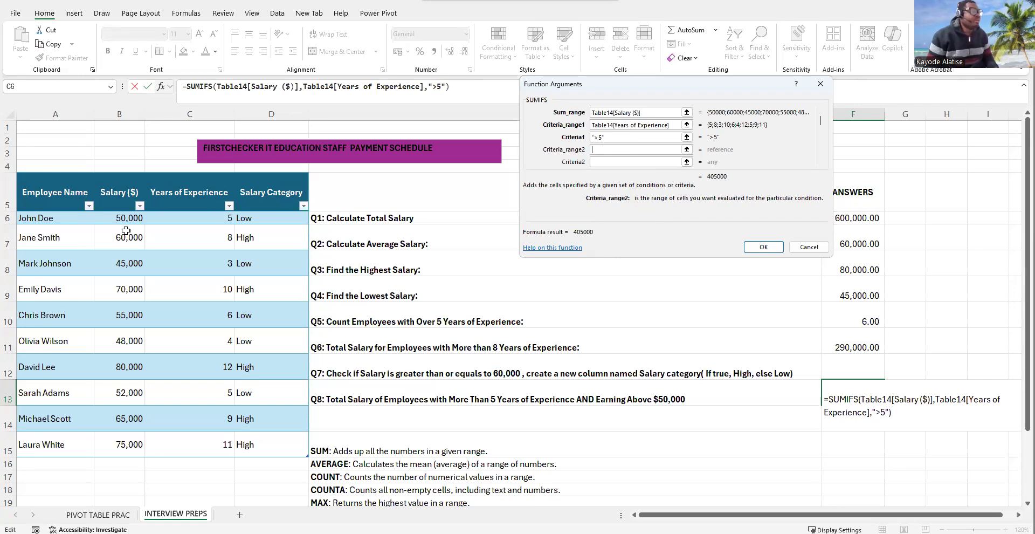
Add Salary ($) with criteria >50000 as the second SUMIFS condition and enter the formula in F13
{"action": "left_click_drag", "start_coordinate": [124, 221], "coordinate": [116, 433]}
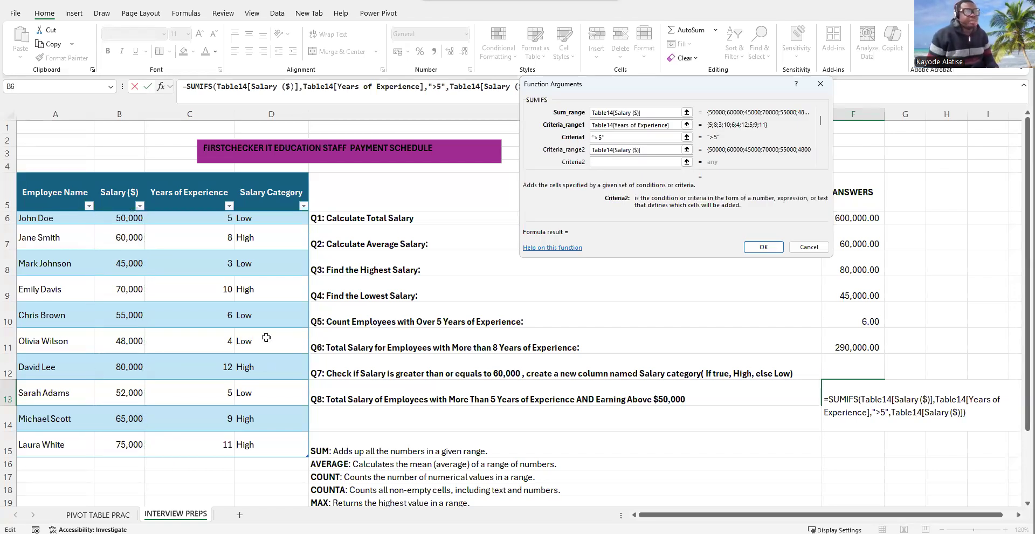
{"action": "left_click", "coordinate": [615, 162]}
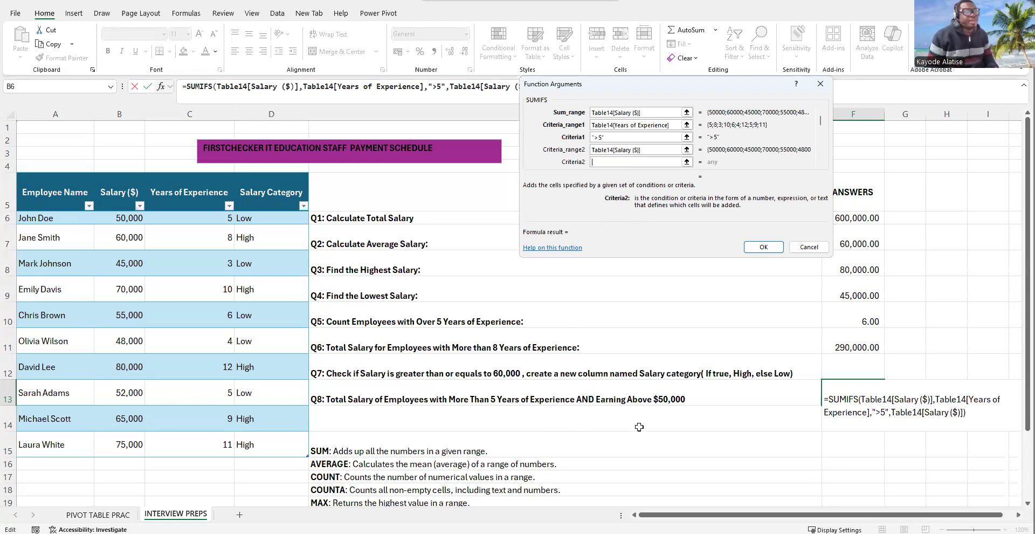
{"action": "type", "text": ">50000"}
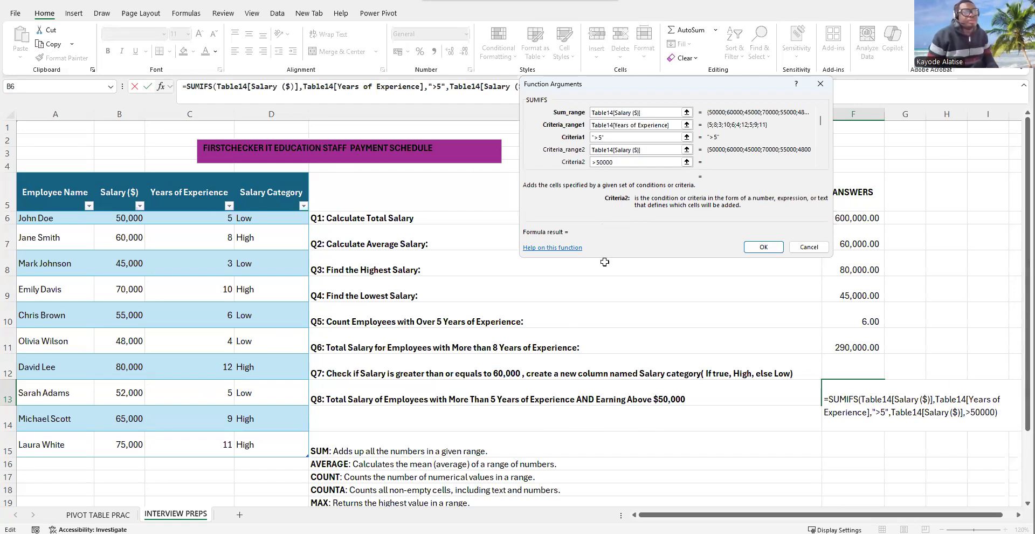
{"action": "left_click", "coordinate": [765, 248]}
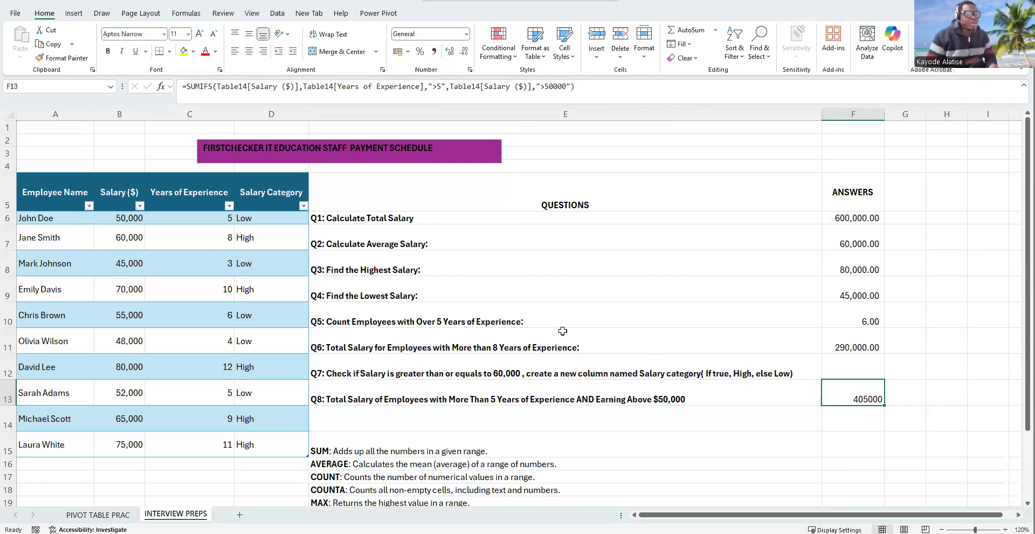
{"action": "scroll", "coordinate": [510, 370], "scroll_direction": "down", "scroll_amount": 1}
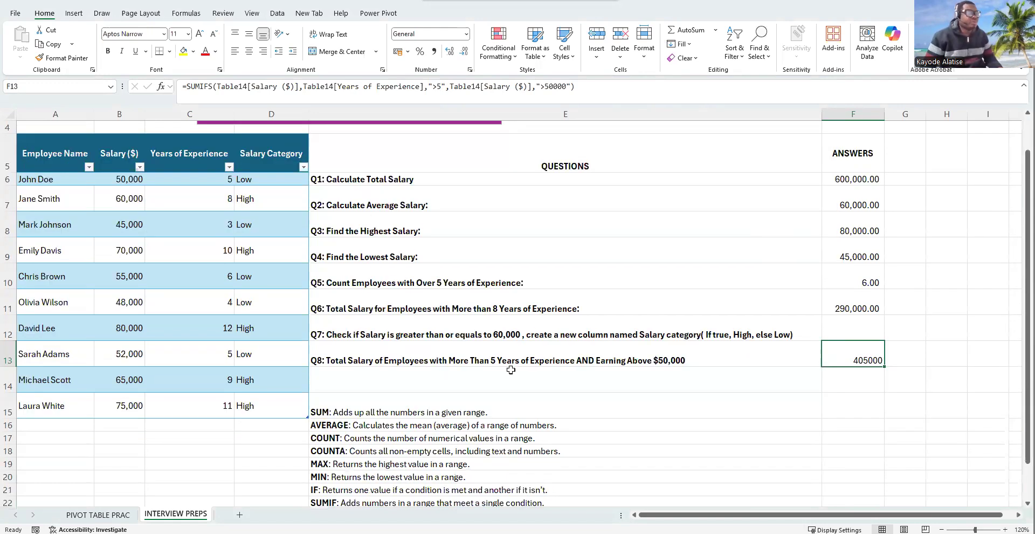
{"action": "scroll", "coordinate": [511, 370], "scroll_direction": "down", "scroll_amount": 1}
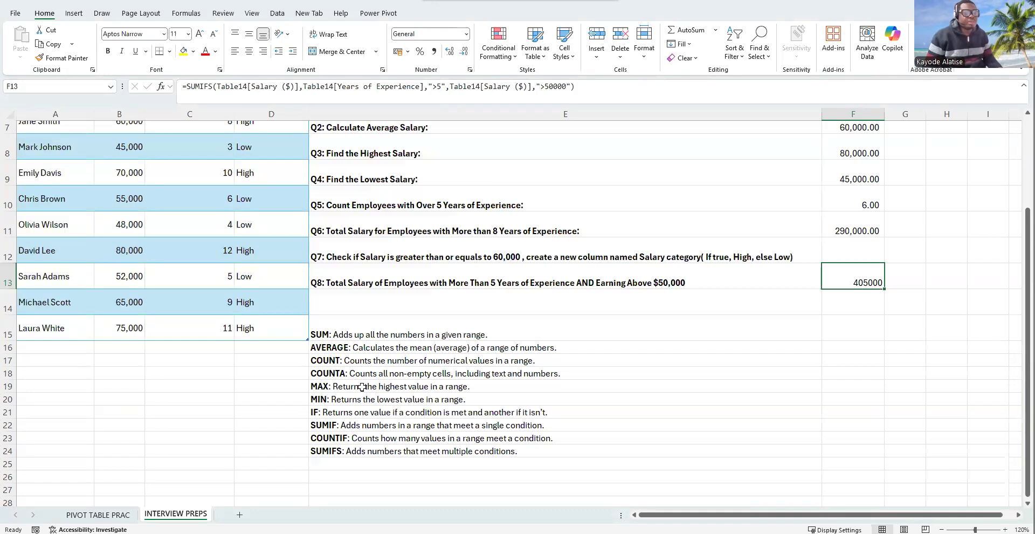
{"action": "scroll", "coordinate": [362, 387], "scroll_direction": "up", "scroll_amount": 1}
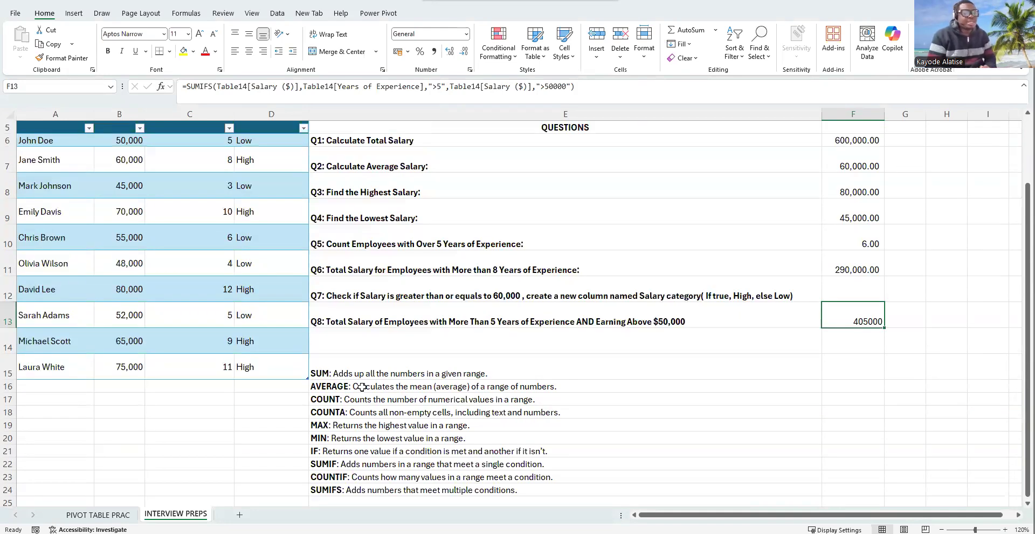